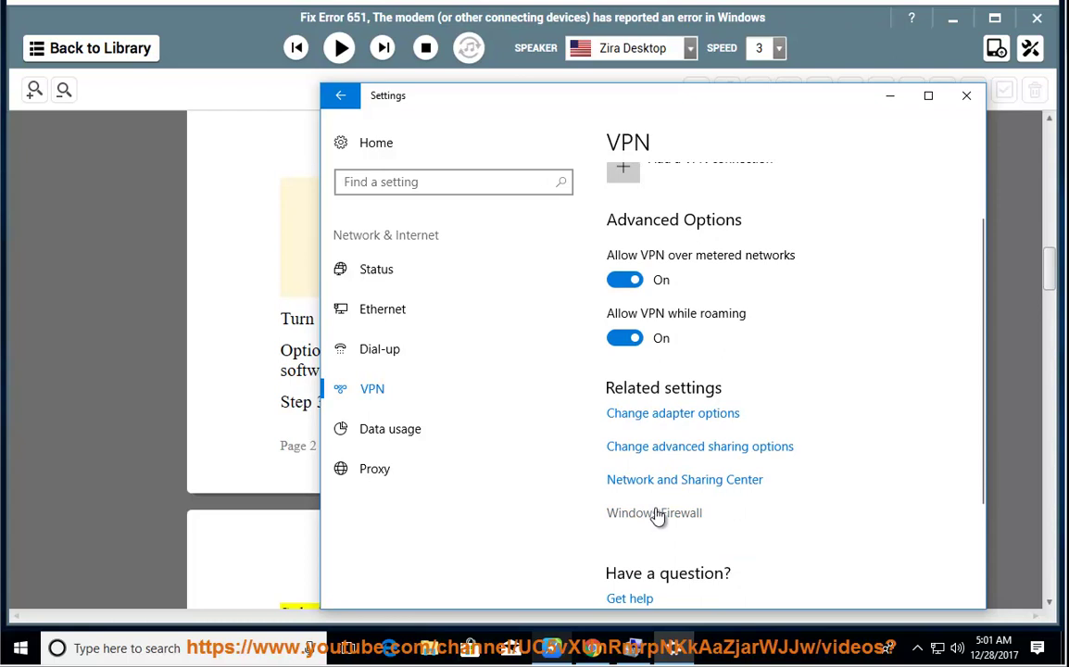
- Start a new VPN connection with Windows (built-in) as the provider and Point to Point Tunneling Protocol (PPTP) as the VPN type
left_click(685, 245)
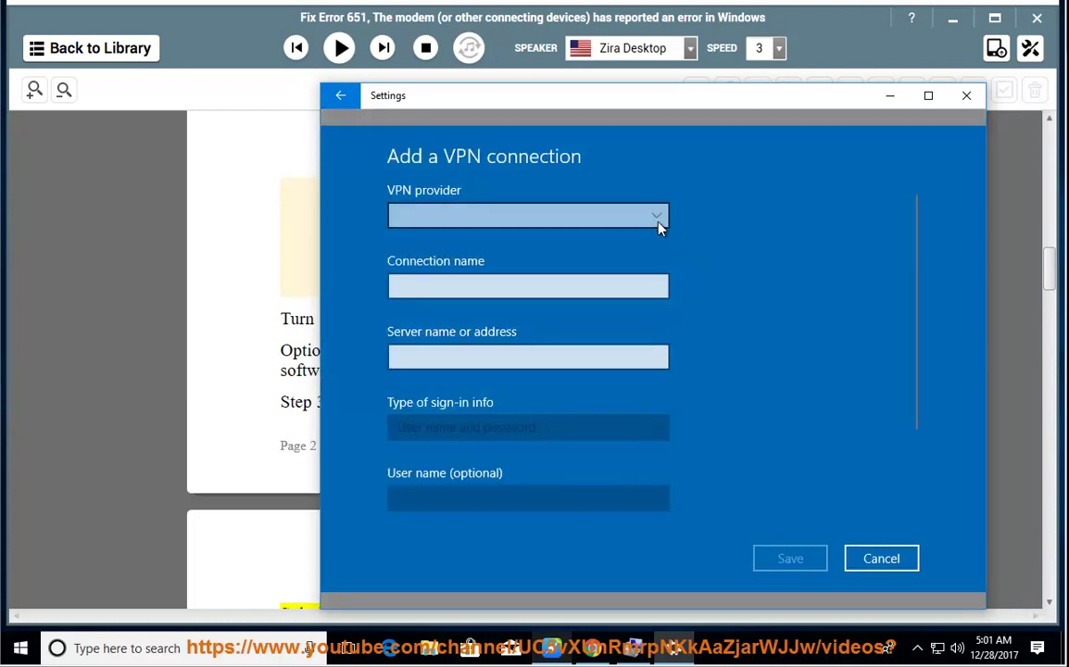
left_click(659, 226)
left_click(572, 227)
left_click(557, 286)
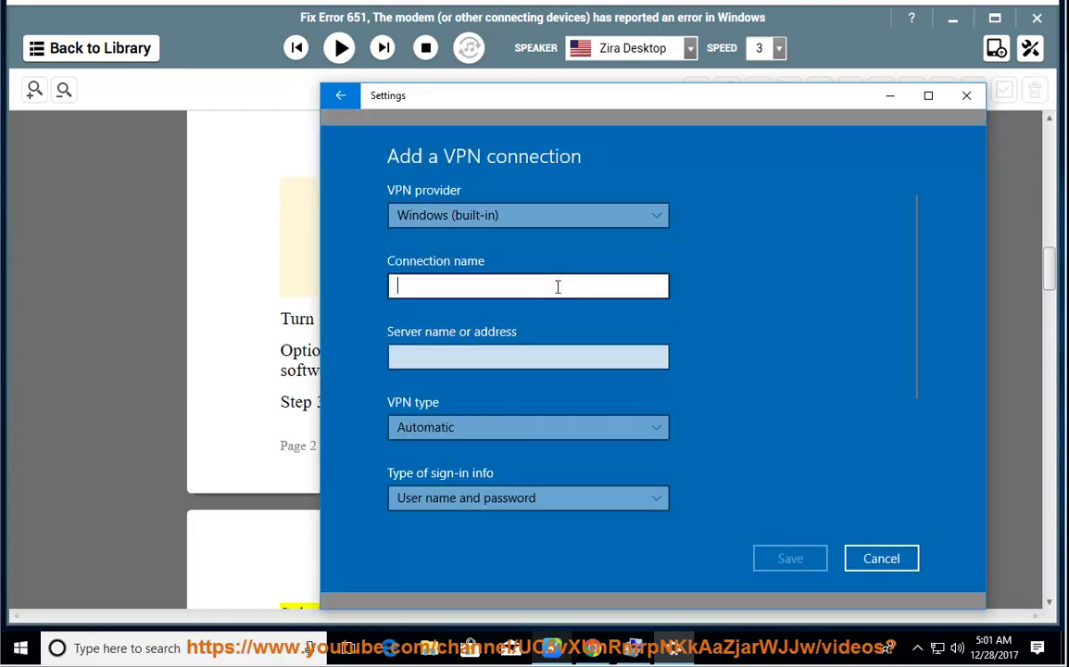
left_click(562, 431)
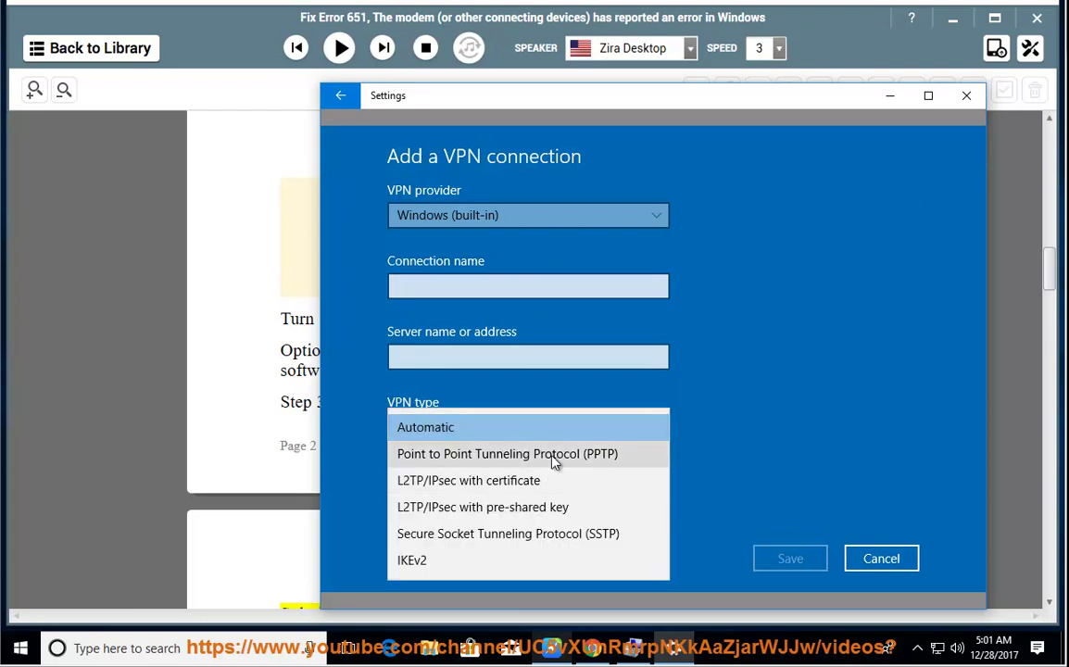
left_click(554, 454)
- Name the VPN connection test123 with server address 1.2.3.4, review the sign-in info types, and discard the connection
left_click(455, 286)
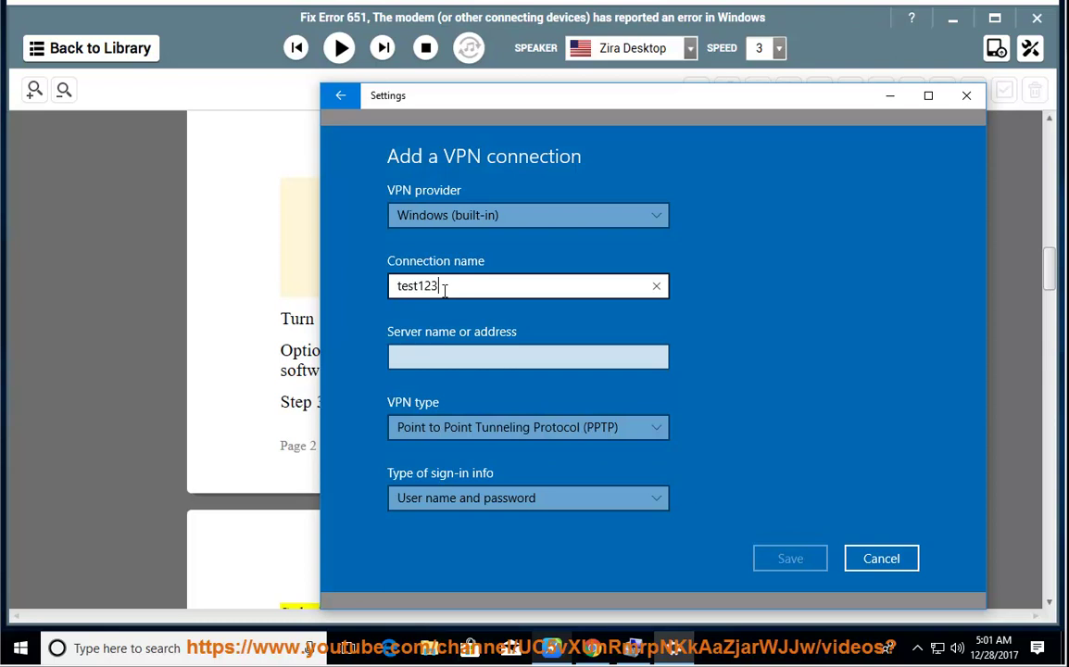
key("Tab")
type("1")
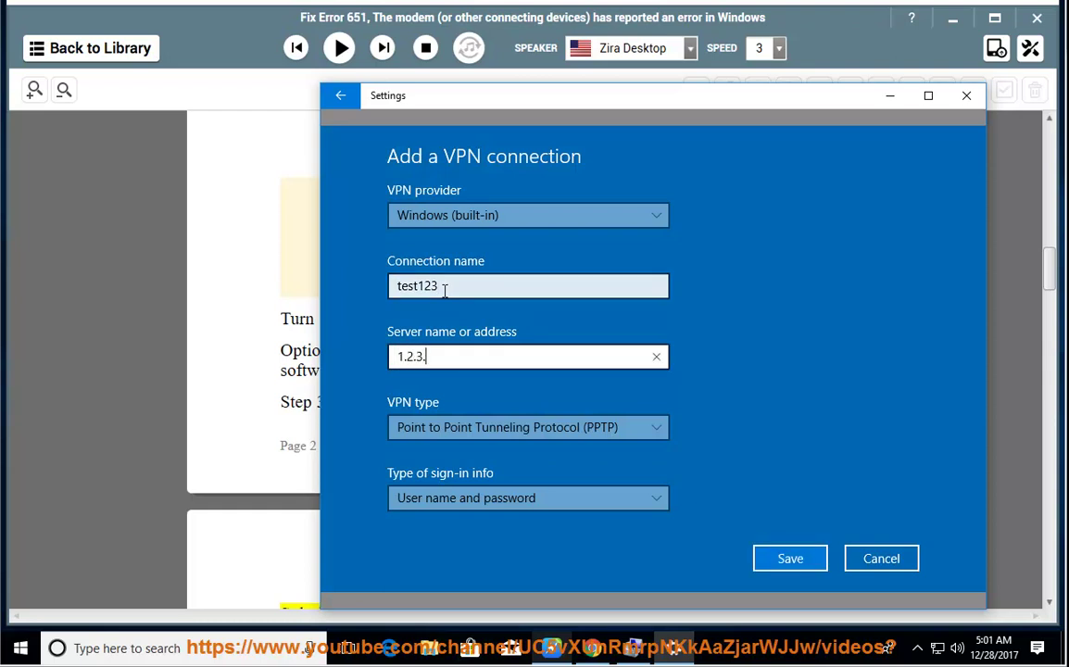
left_click(457, 501)
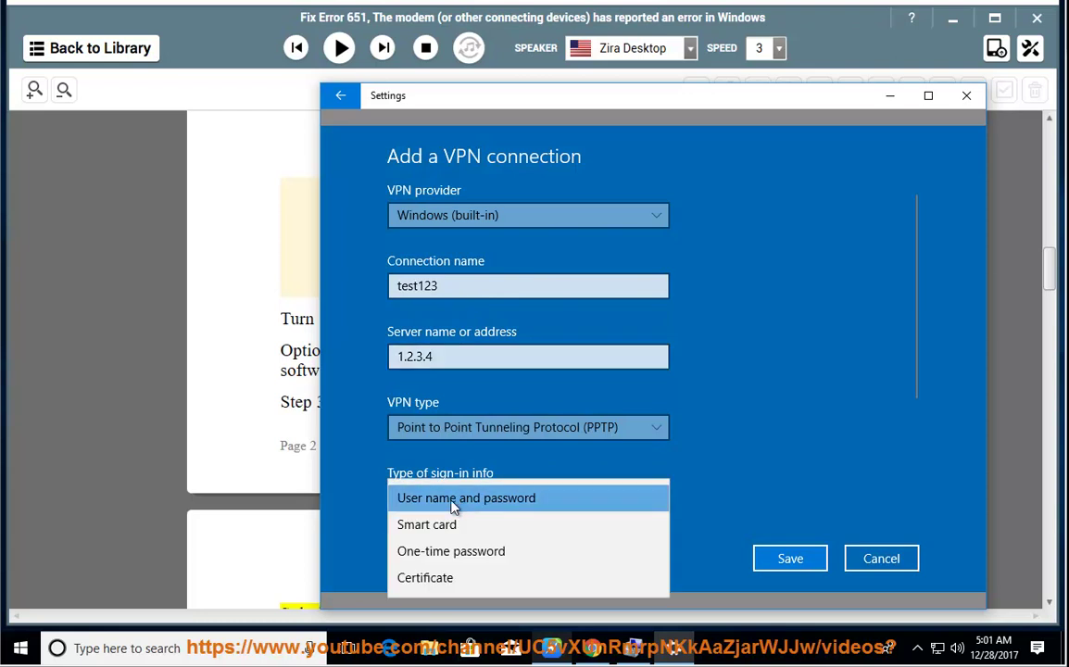
left_click(726, 488)
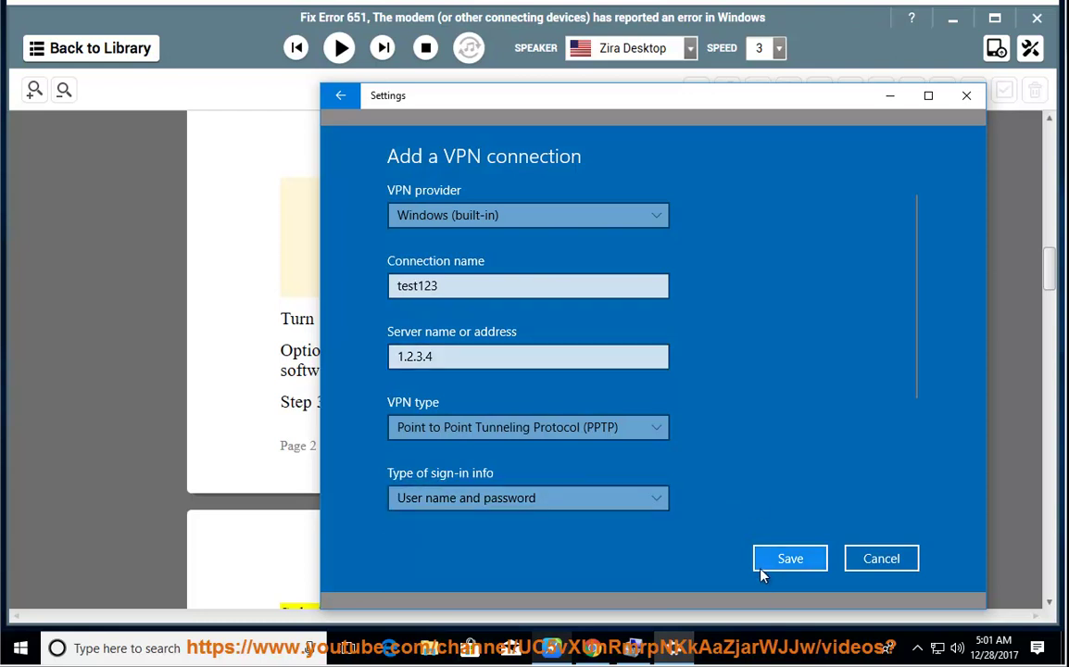
left_click(881, 558)
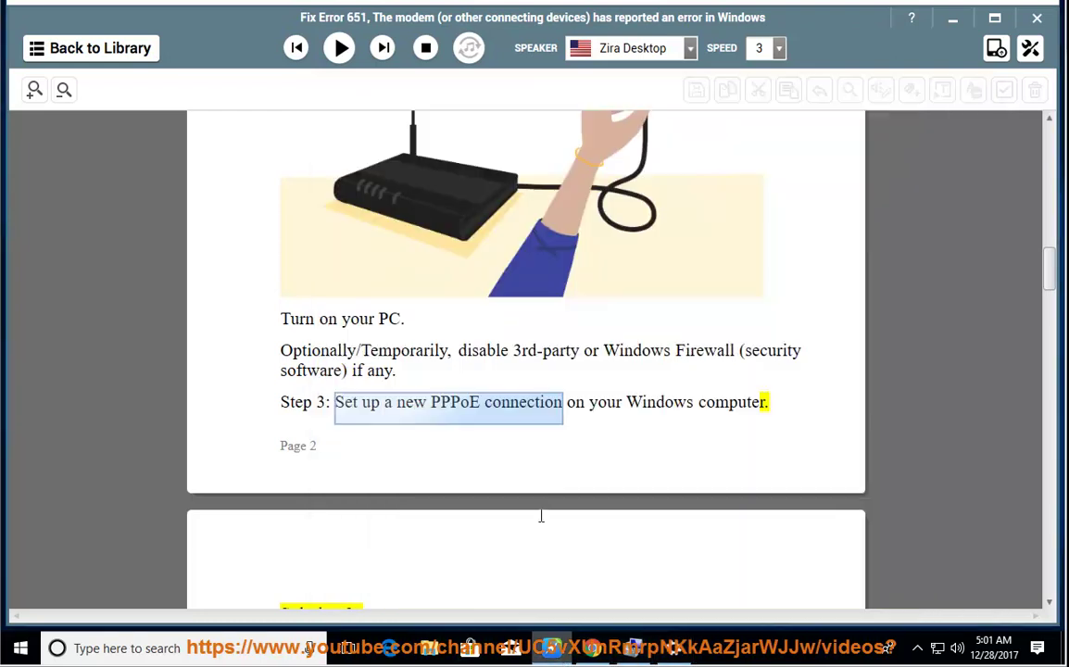
- Resume reading the guide aloud after the PPPoE connection step and follow it to Solution 2, step 1 on reinstalling the modem
left_click(569, 398)
scroll(632, 374, "down", 5)
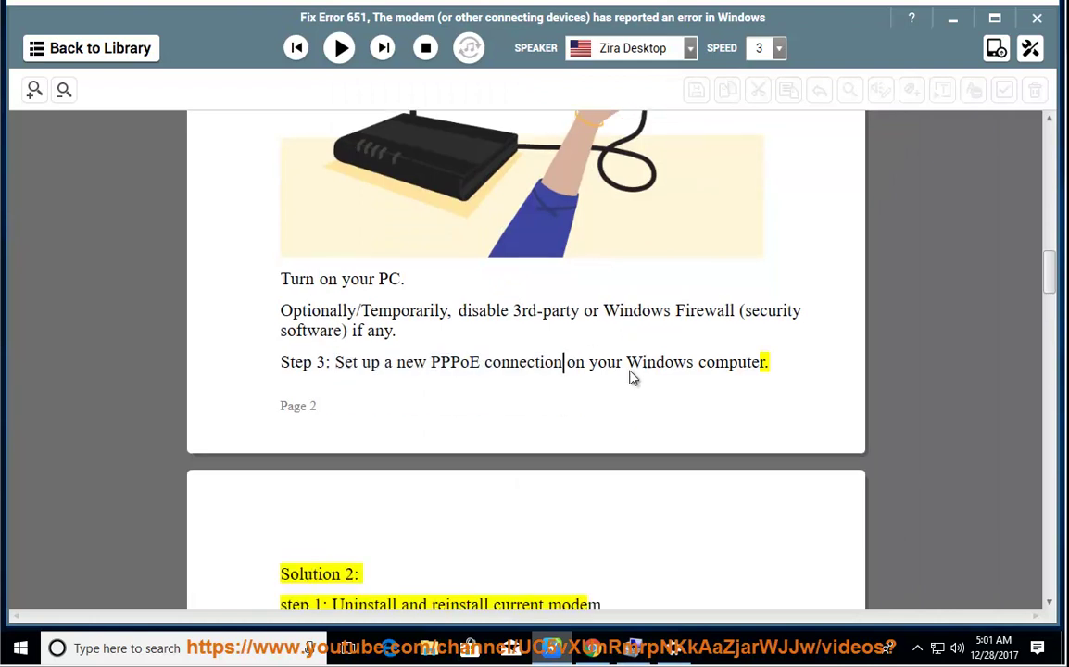
scroll(344, 188, "up", 2)
left_click(341, 47)
scroll(585, 408, "down", 10)
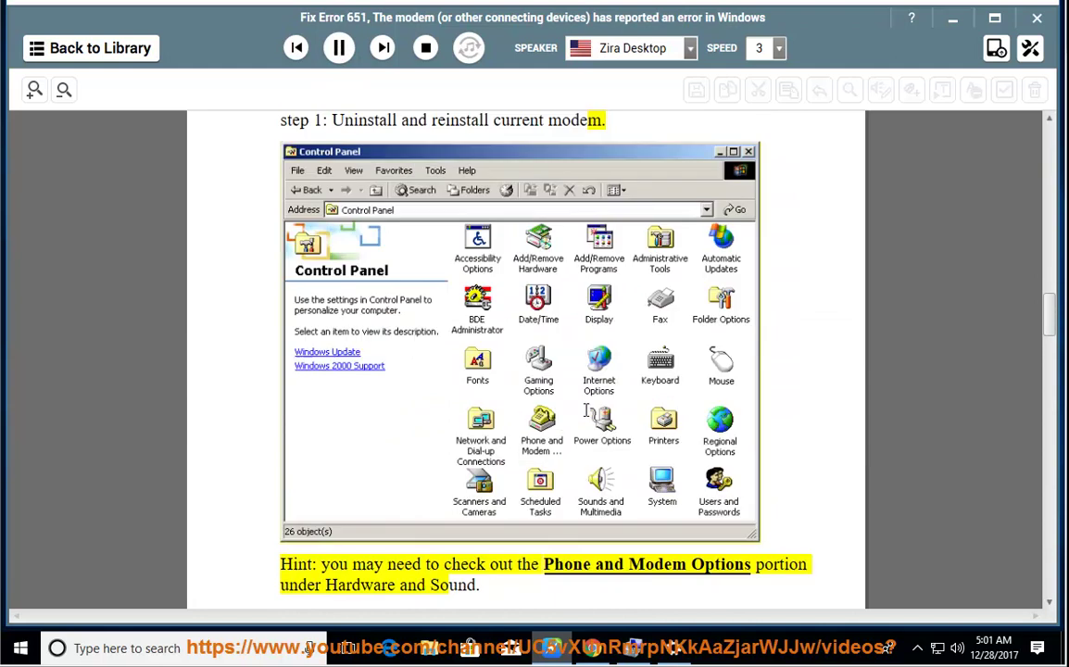
scroll(590, 460, "down", 2)
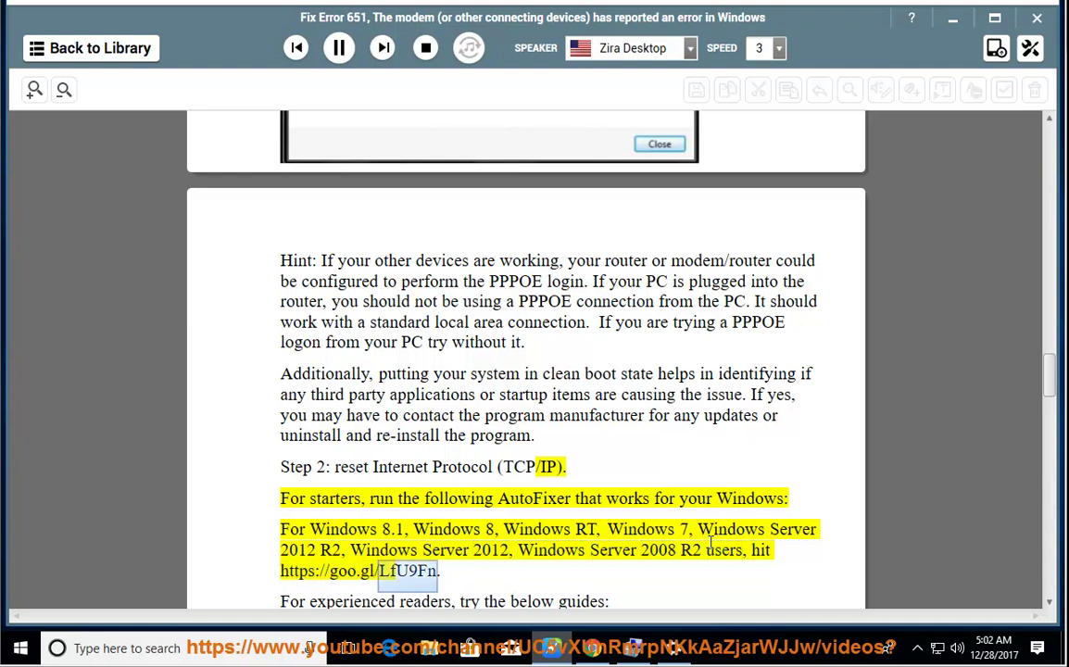
- Follow the read-aloud through the TCP/IP reset and Windows AutoTuning sections to the Network Troubleshooter step, and pause it
scroll(711, 542, "down", 3)
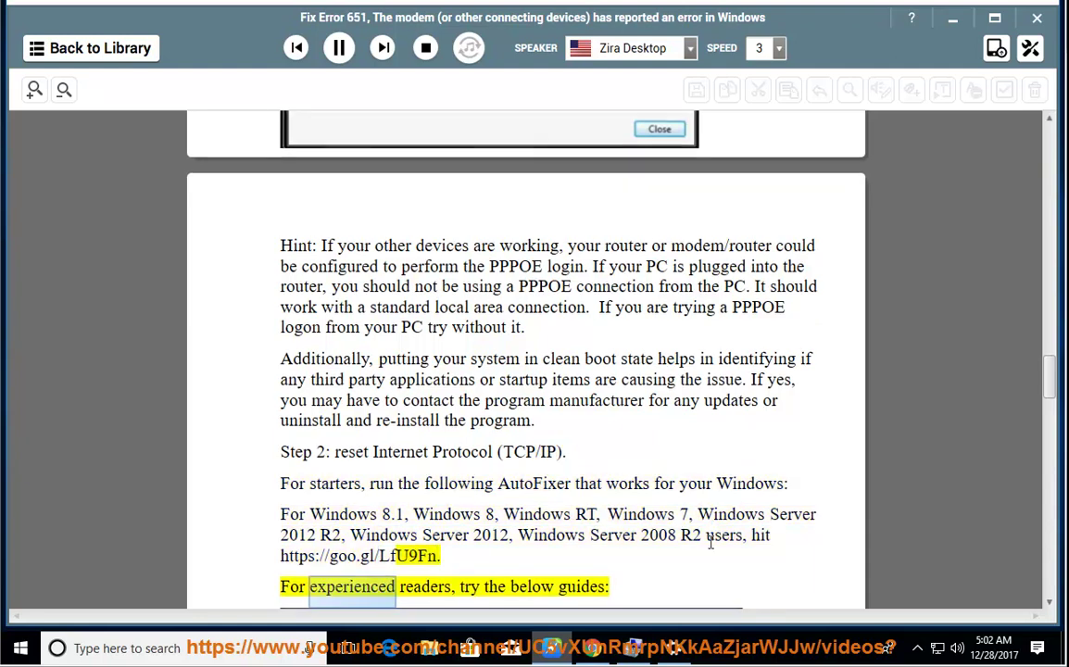
scroll(451, 480, "down", 3)
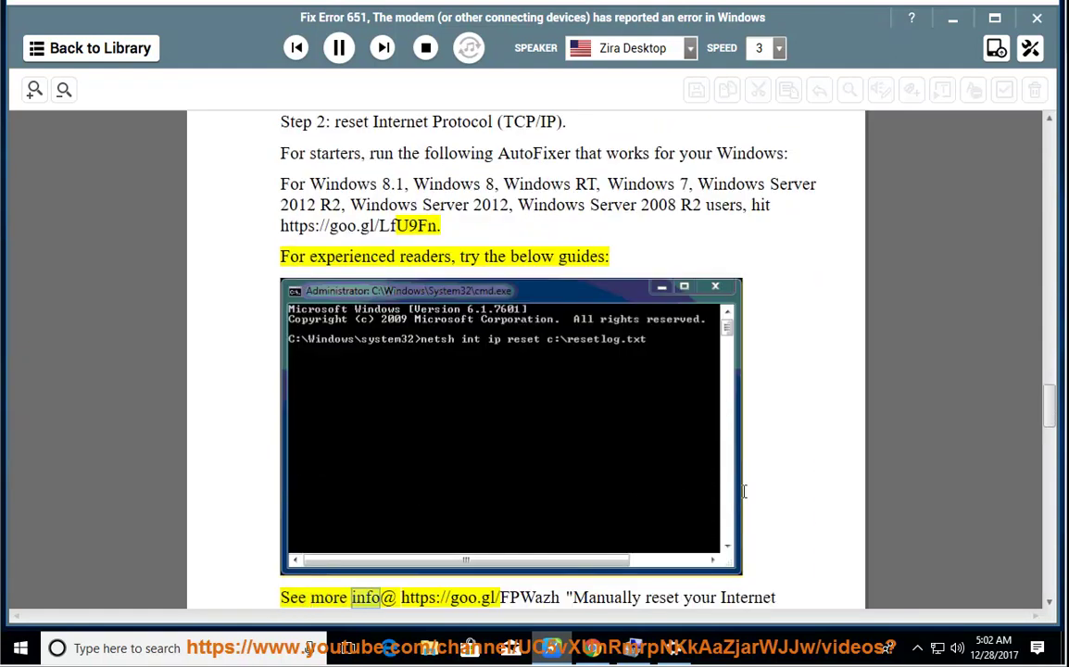
scroll(745, 496, "down", 2)
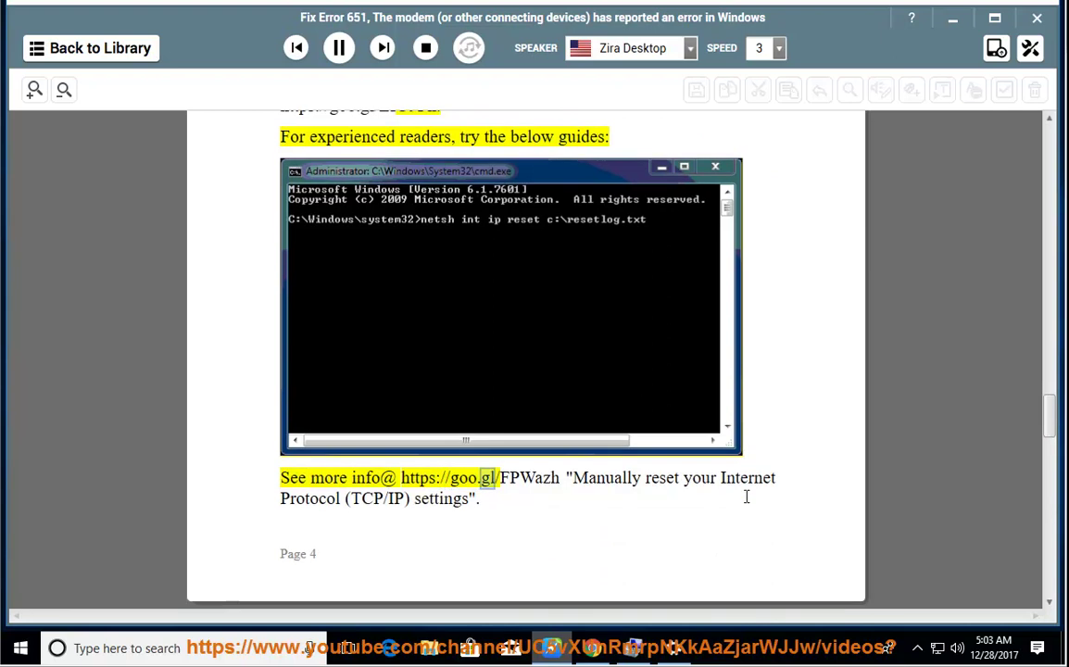
scroll(635, 406, "down", 1)
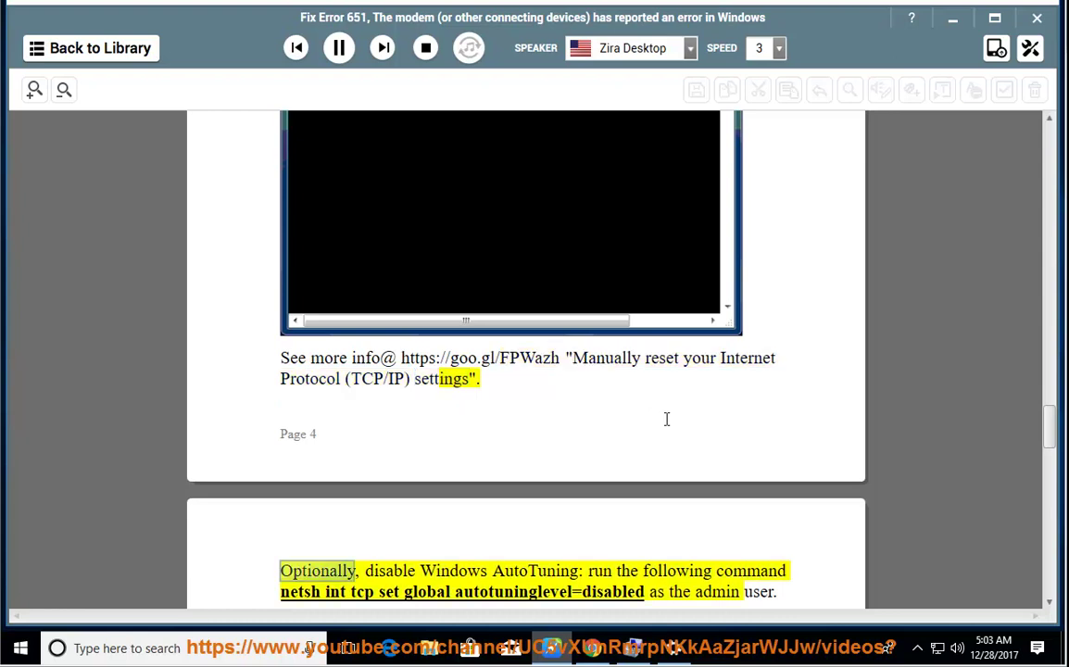
scroll(670, 416, "down", 3)
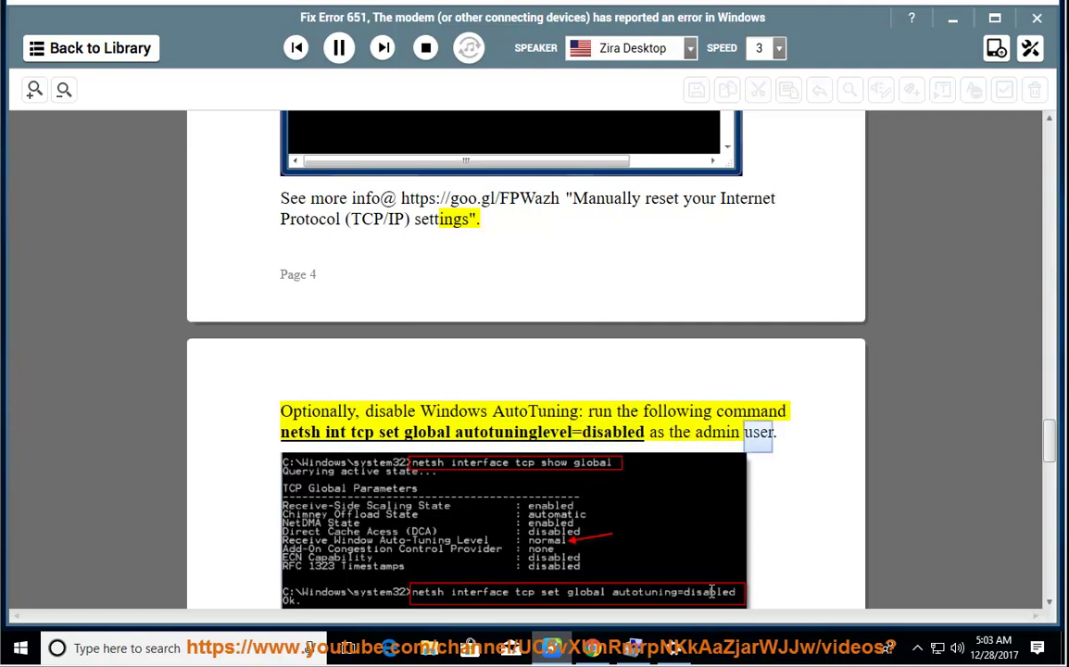
scroll(768, 572, "down", 3)
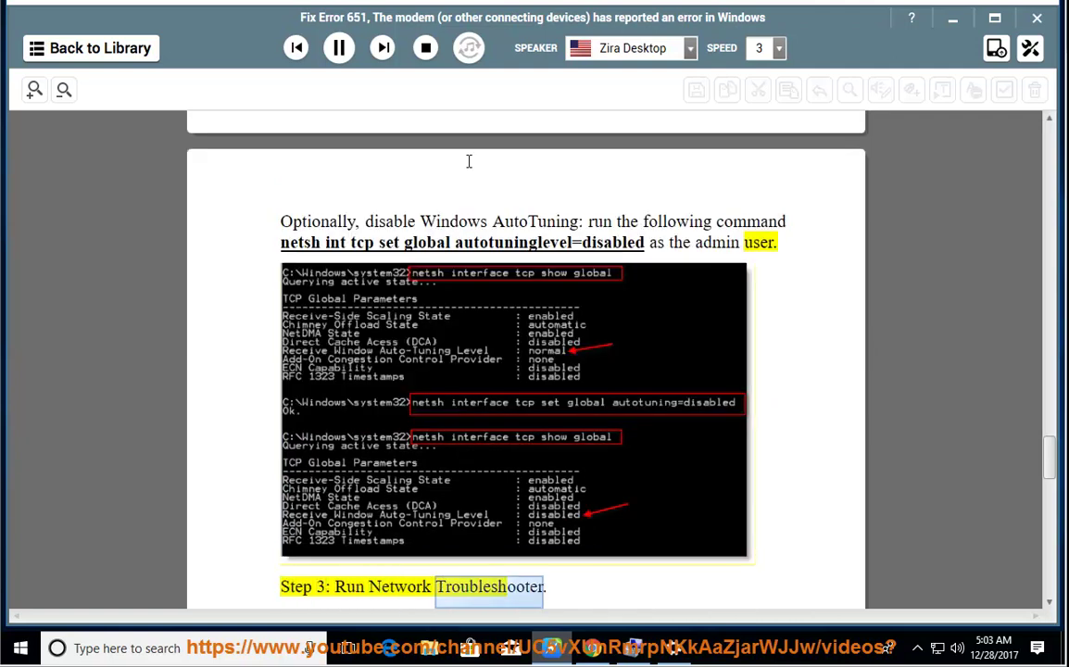
left_click(336, 47)
- Return to Solution 2, step 1 in the guide and review the illustrated Control Panel instructions for reinstalling the modem
scroll(697, 363, "up", 7)
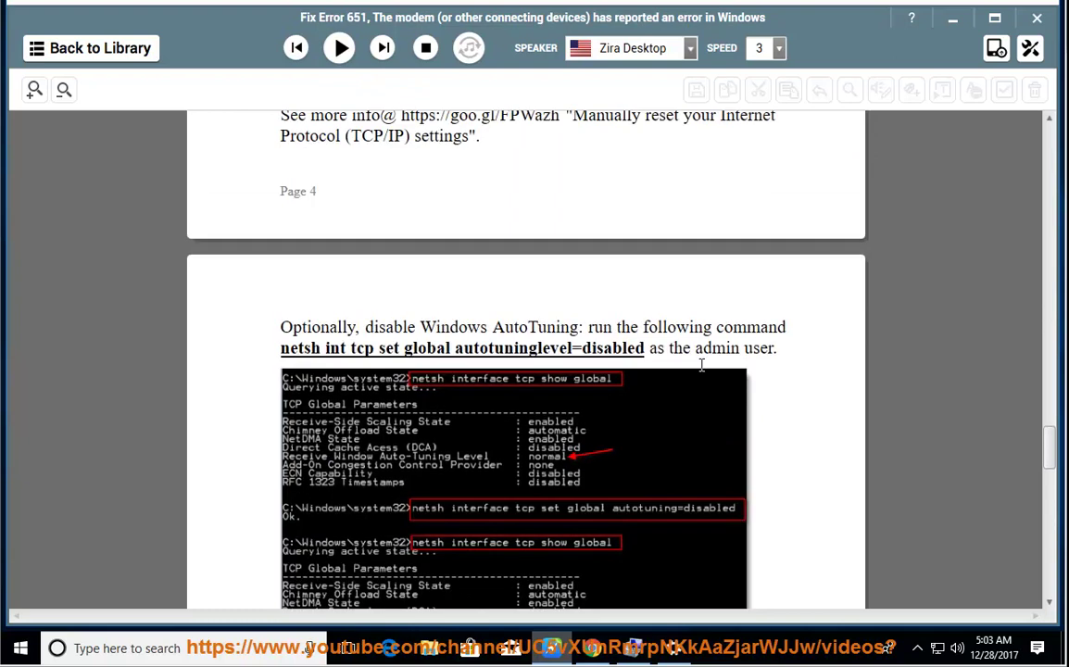
scroll(697, 363, "up", 9)
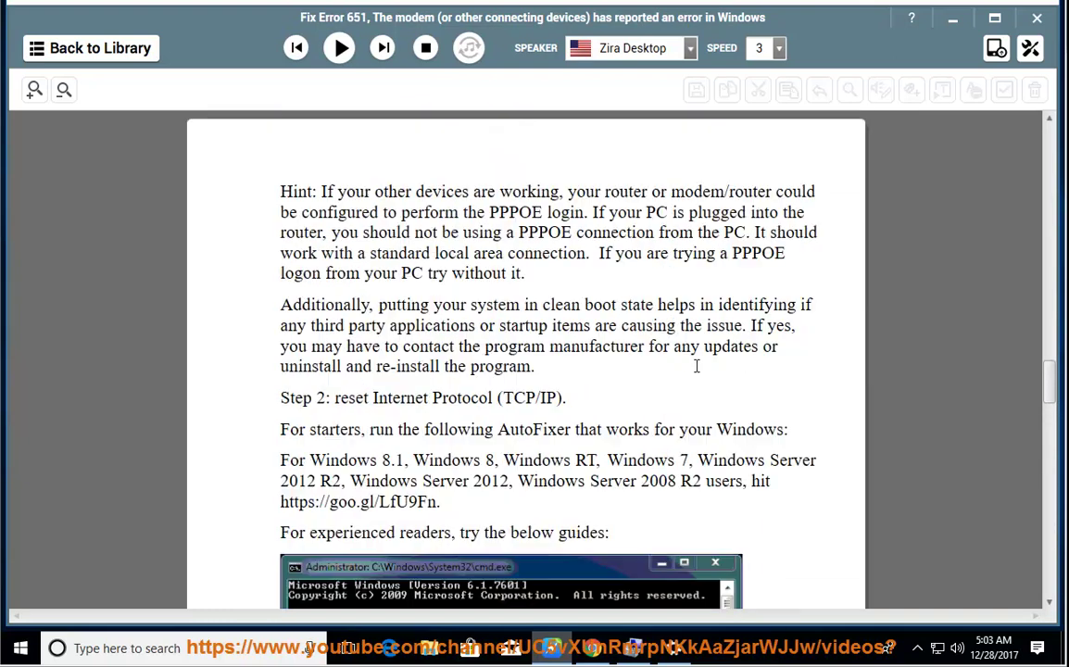
scroll(697, 366, "up", 8)
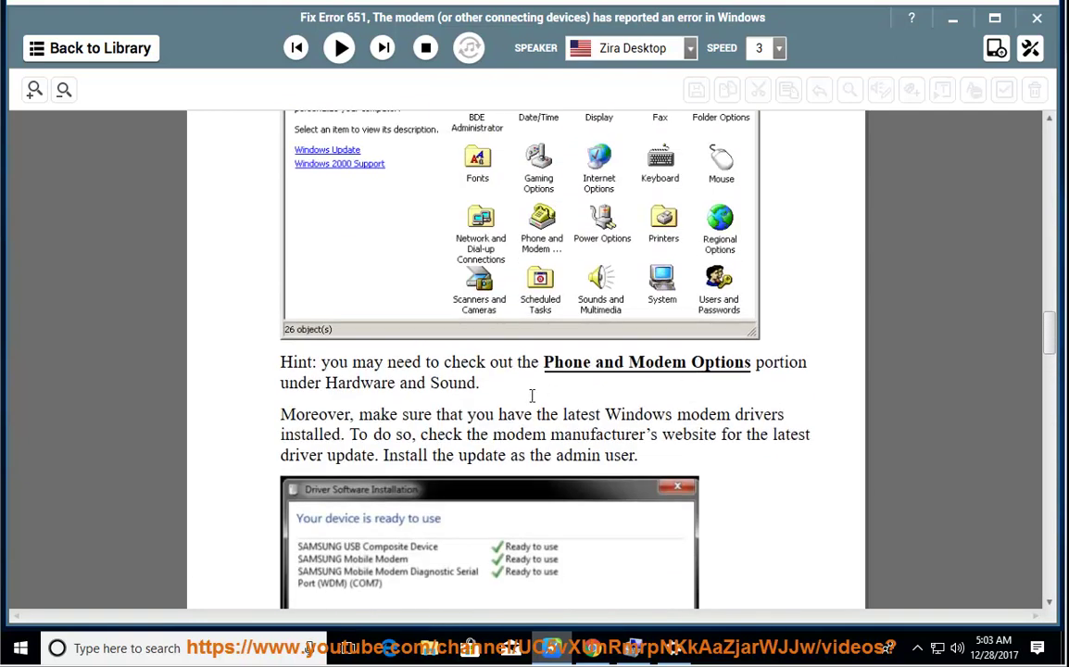
scroll(515, 389, "up", 4)
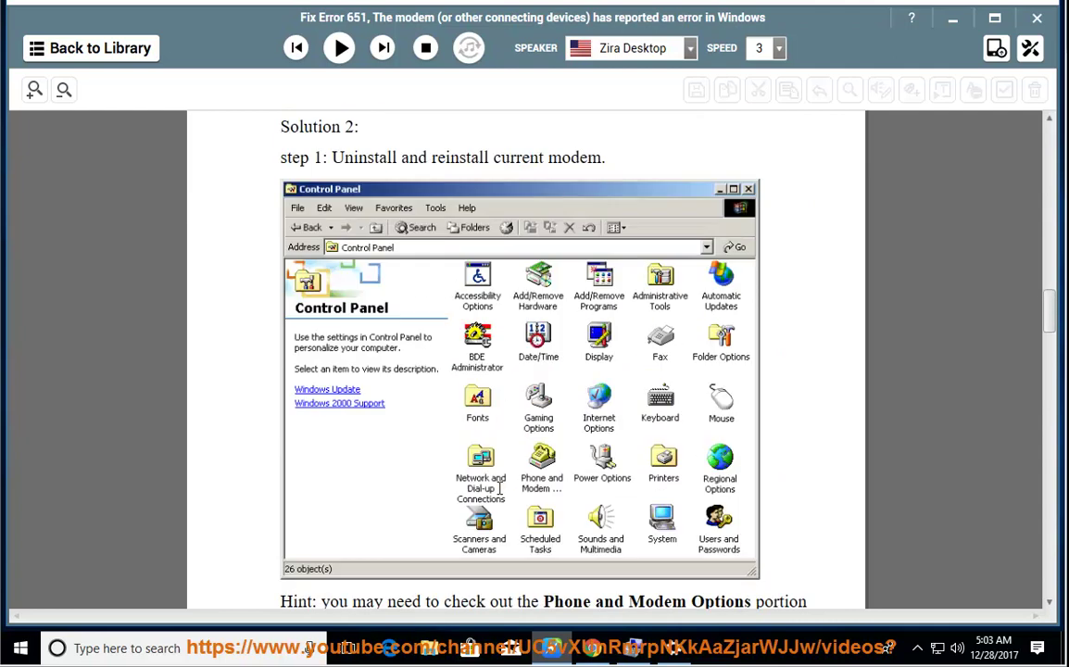
left_click_drag(496, 584, 278, 567)
left_click(481, 565)
scroll(747, 542, "up", 2)
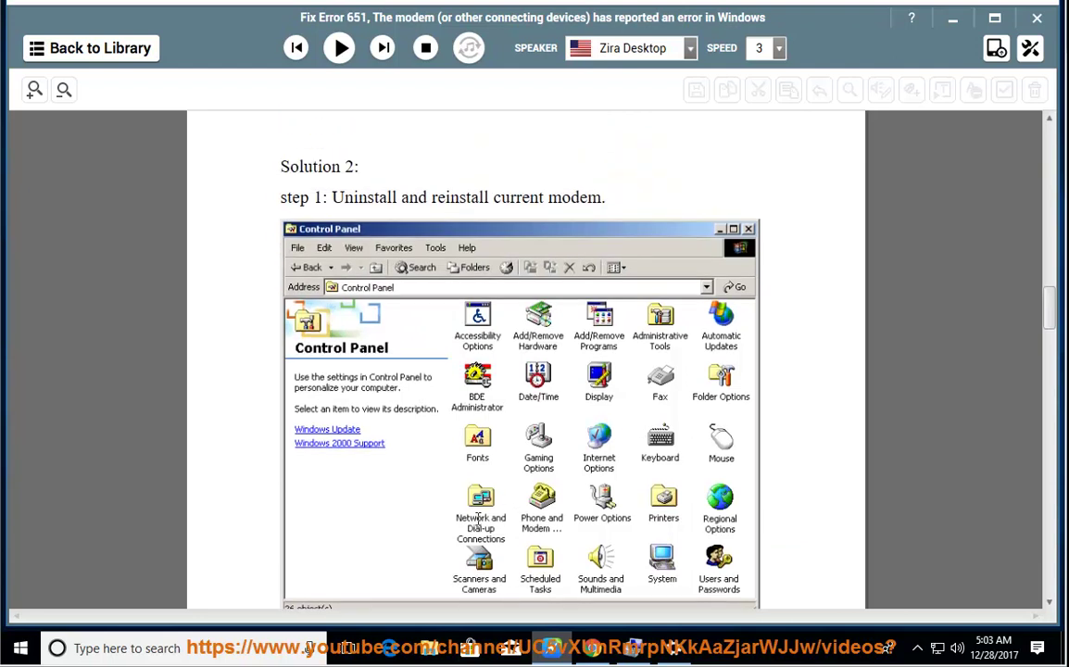
- Open the Network & Internet settings and view the connection properties of the current network
right_click(938, 648)
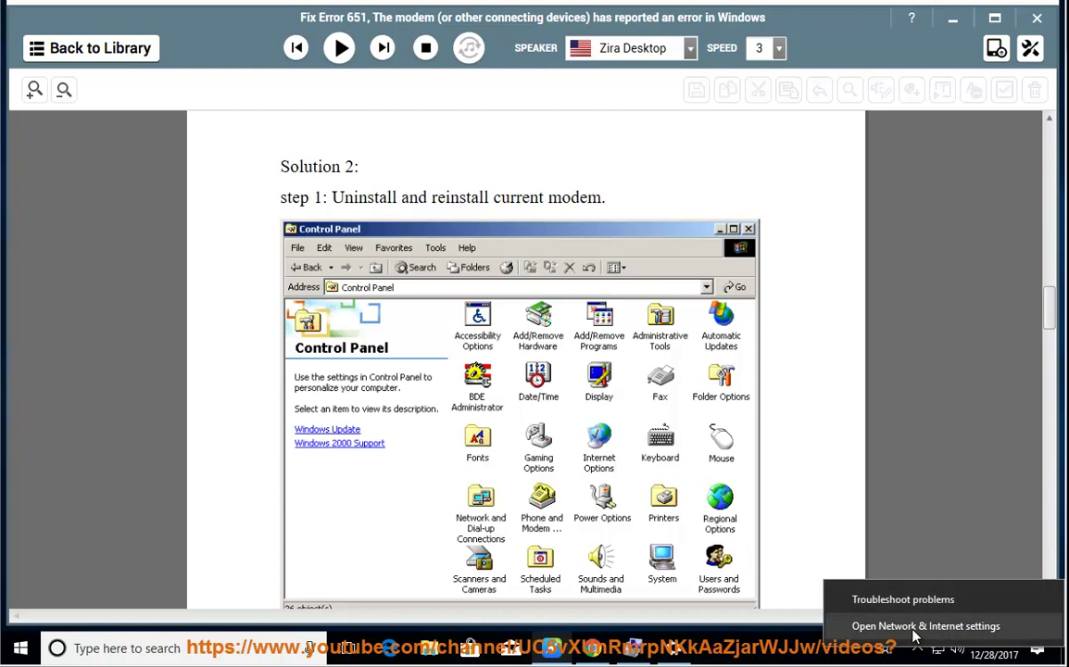
left_click(895, 626)
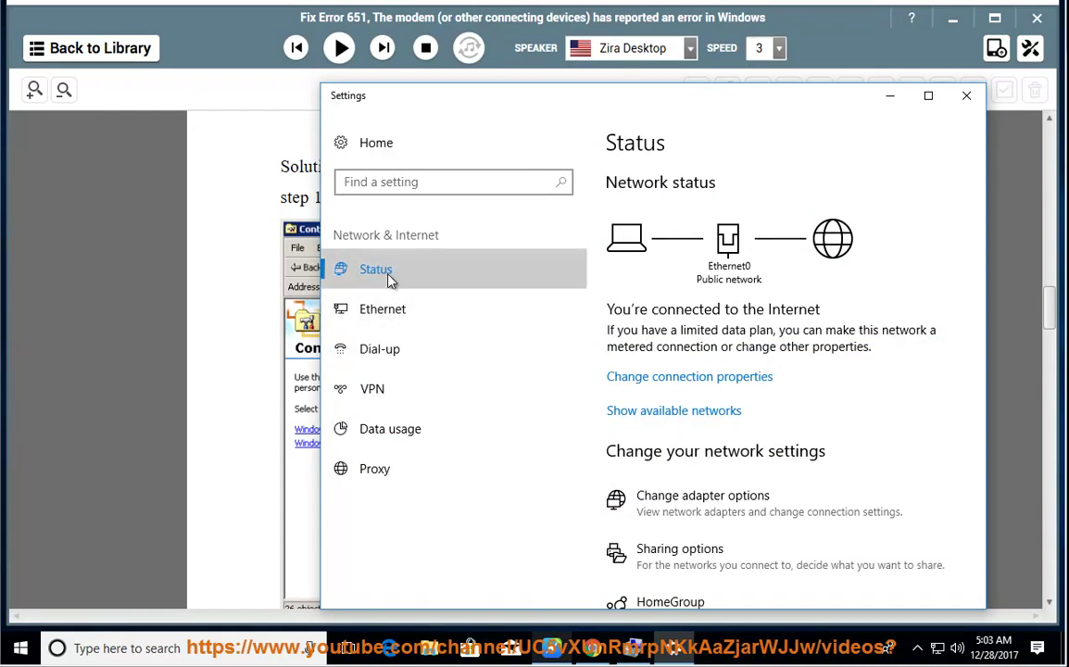
left_click(722, 385)
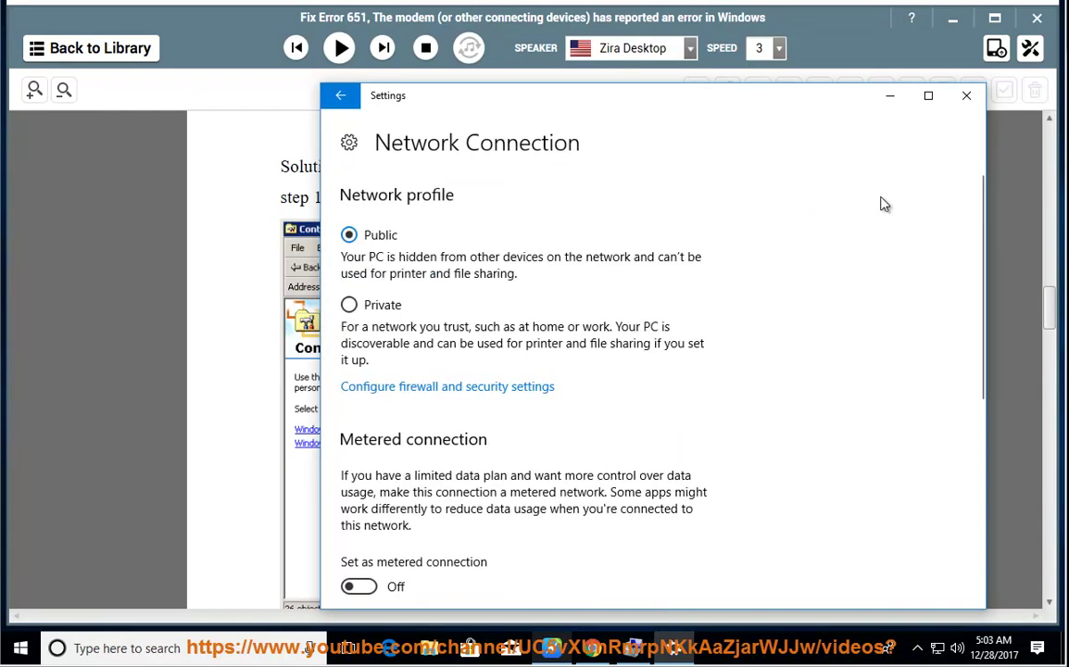
left_click(340, 95)
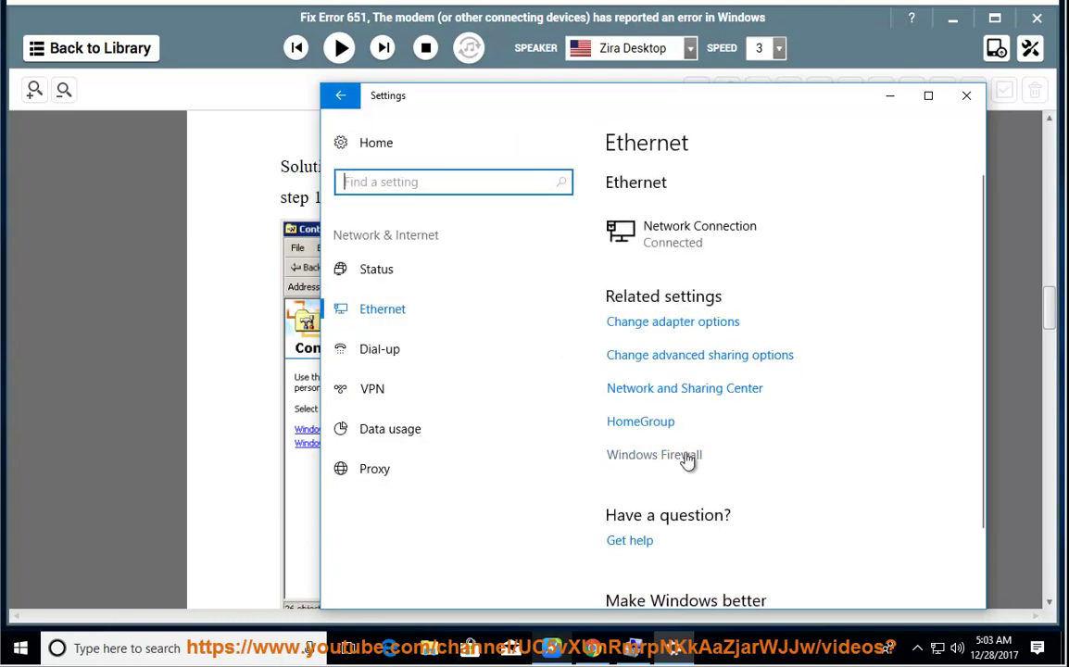
- From Network and Sharing Center, view the actions available for the Ethernet0 adapter and return to the guide
left_click(684, 390)
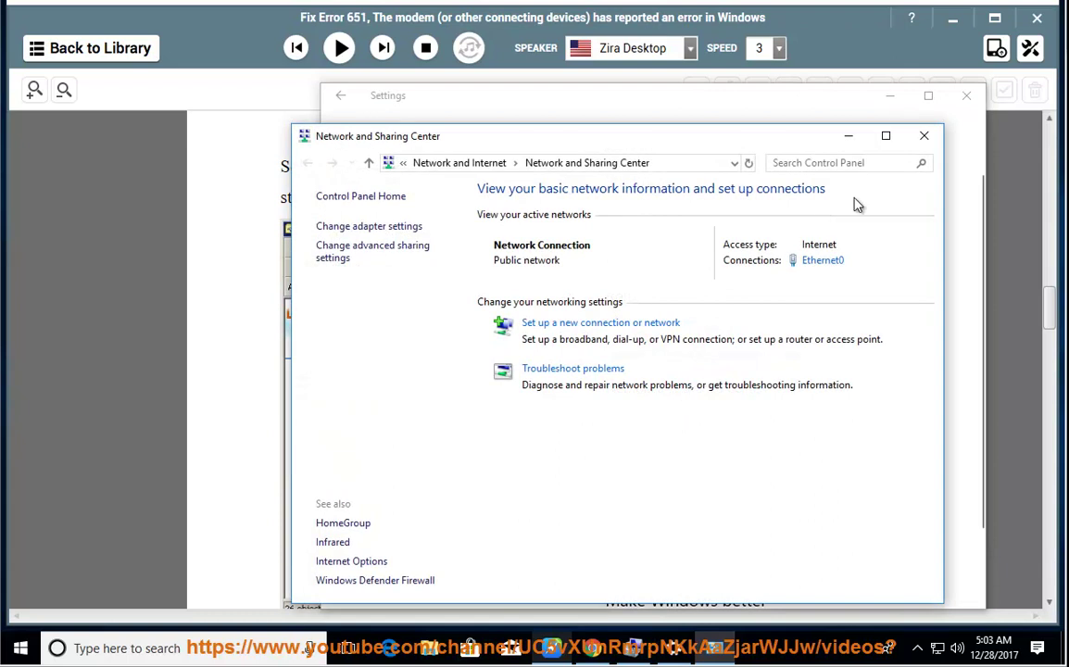
left_click(393, 229)
right_click(404, 261)
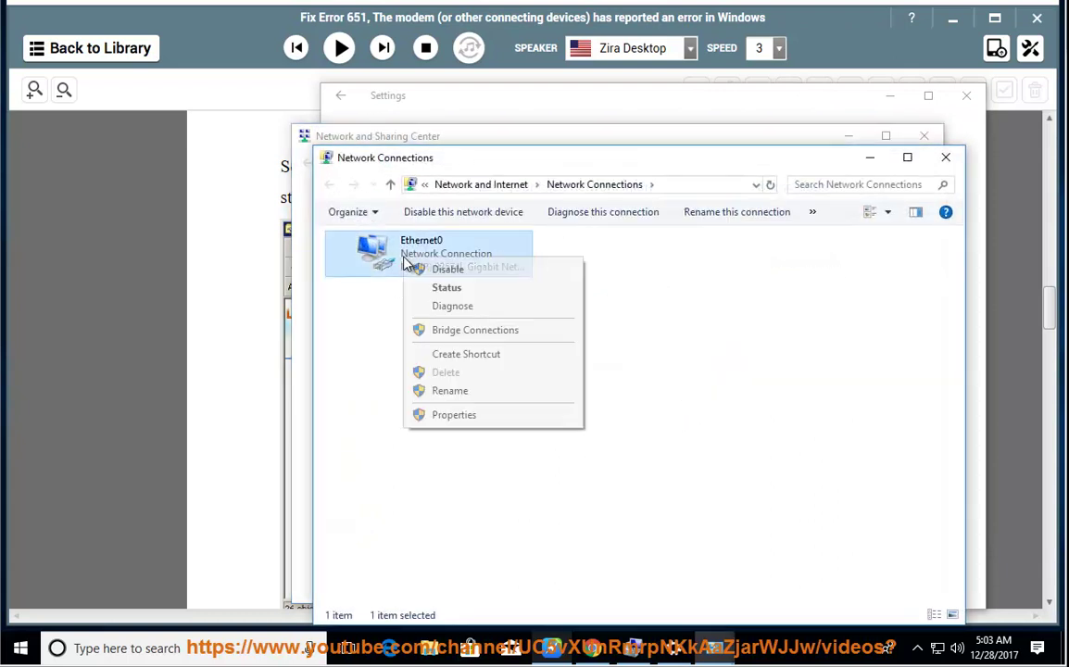
left_click(390, 474)
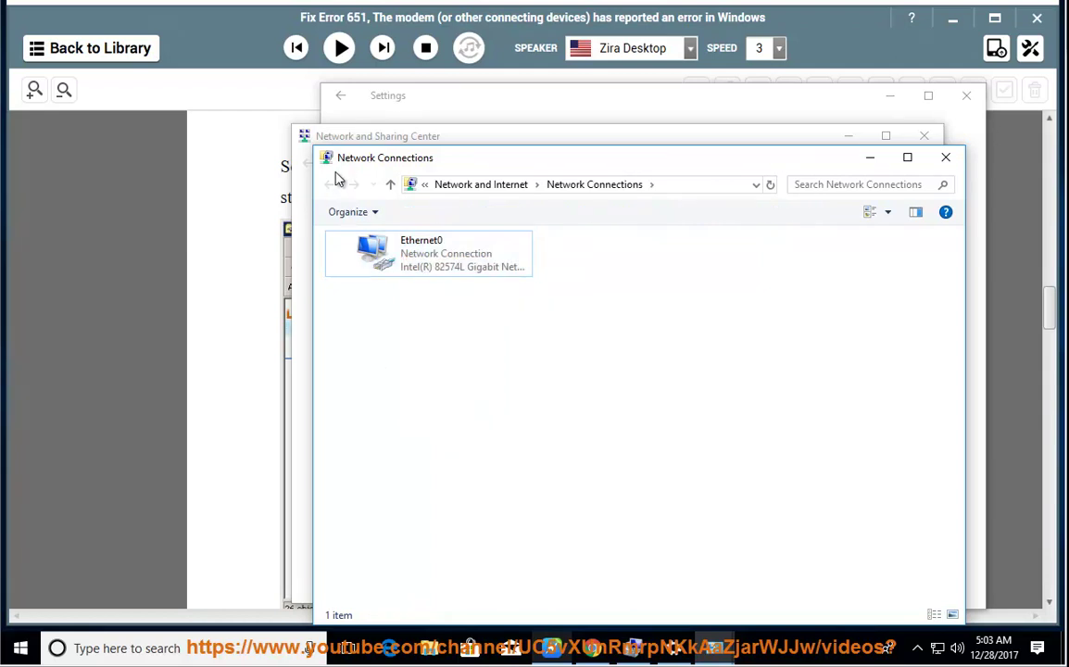
left_click(946, 158)
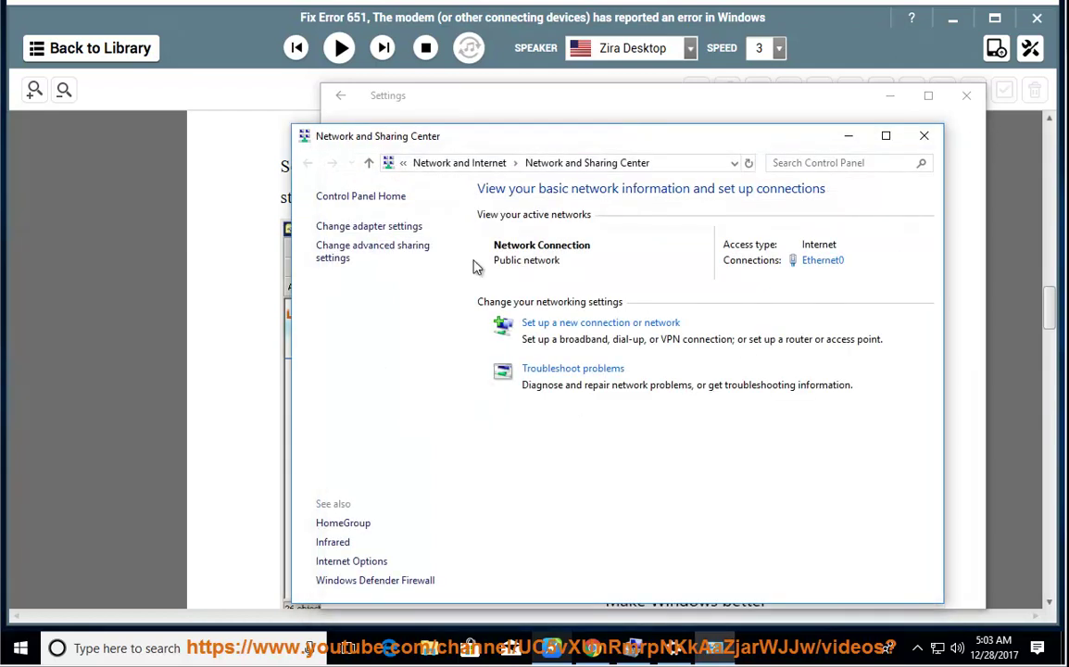
left_click(195, 349)
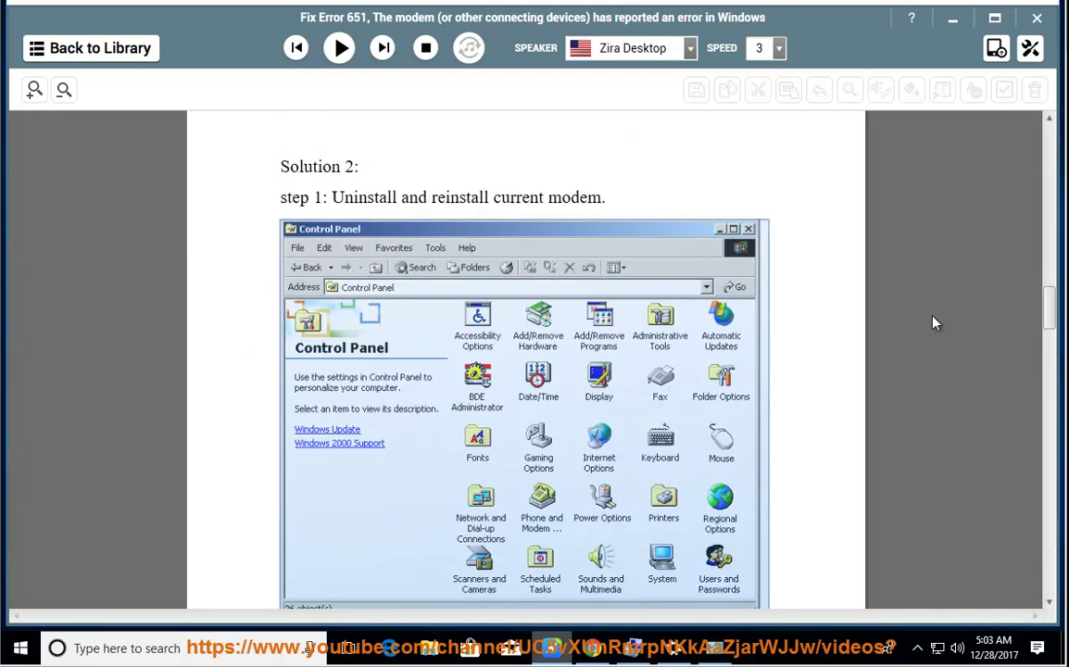
- Go past the modem driver section of the guide and select the text "putting your system in clean boot state"
left_click_drag(1054, 315, 1051, 342)
left_click(818, 444)
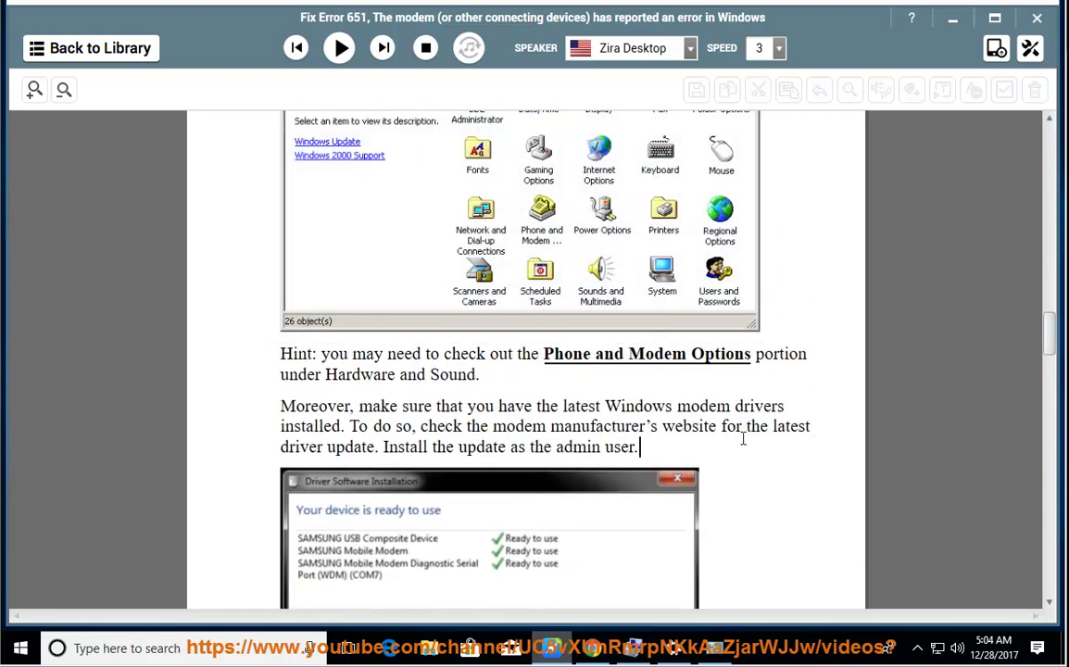
scroll(987, 327, "down", 1)
left_click_drag(1050, 332, 1053, 370)
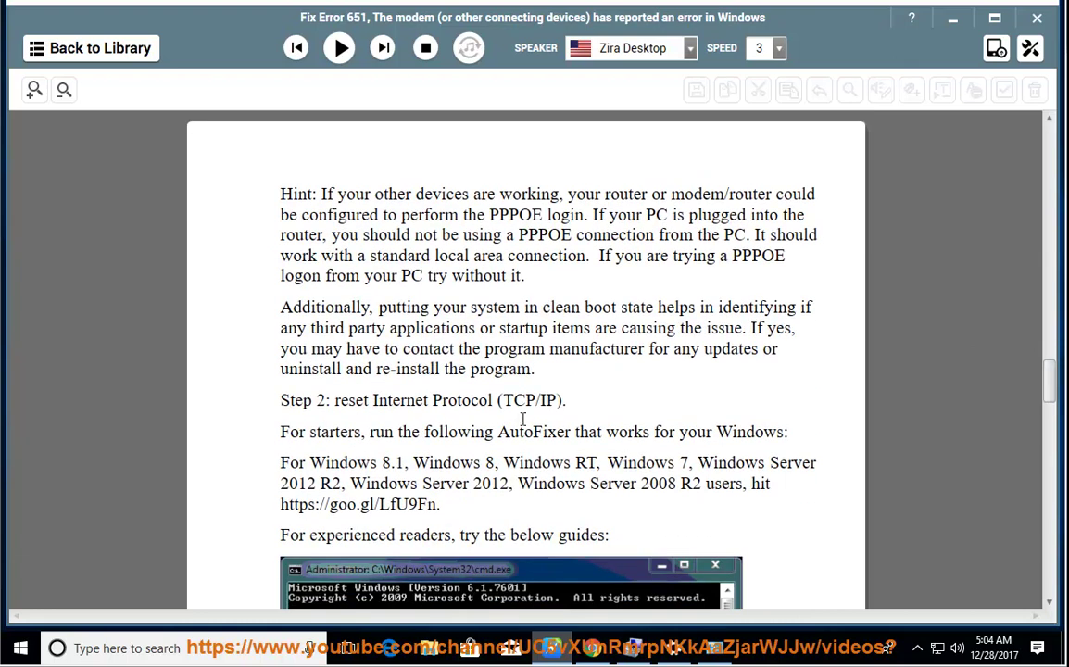
left_click_drag(639, 309, 375, 310)
- Review the startup programs in Task Manager, including VMware Tools Core Service and the Windows Defender notification entry, and close it
right_click(756, 649)
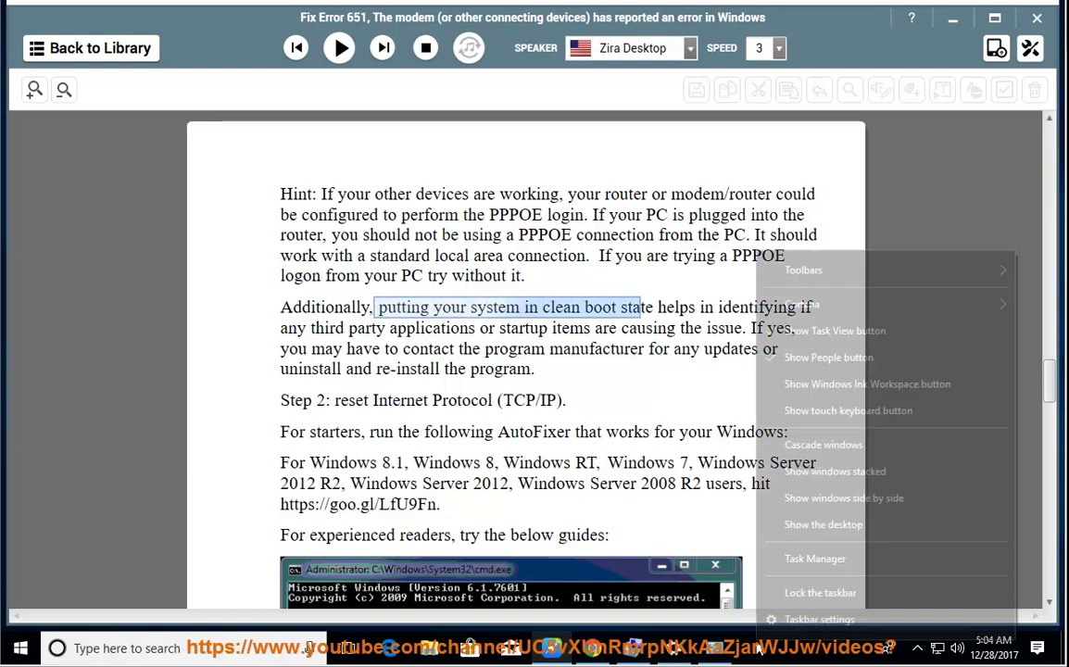
left_click(806, 536)
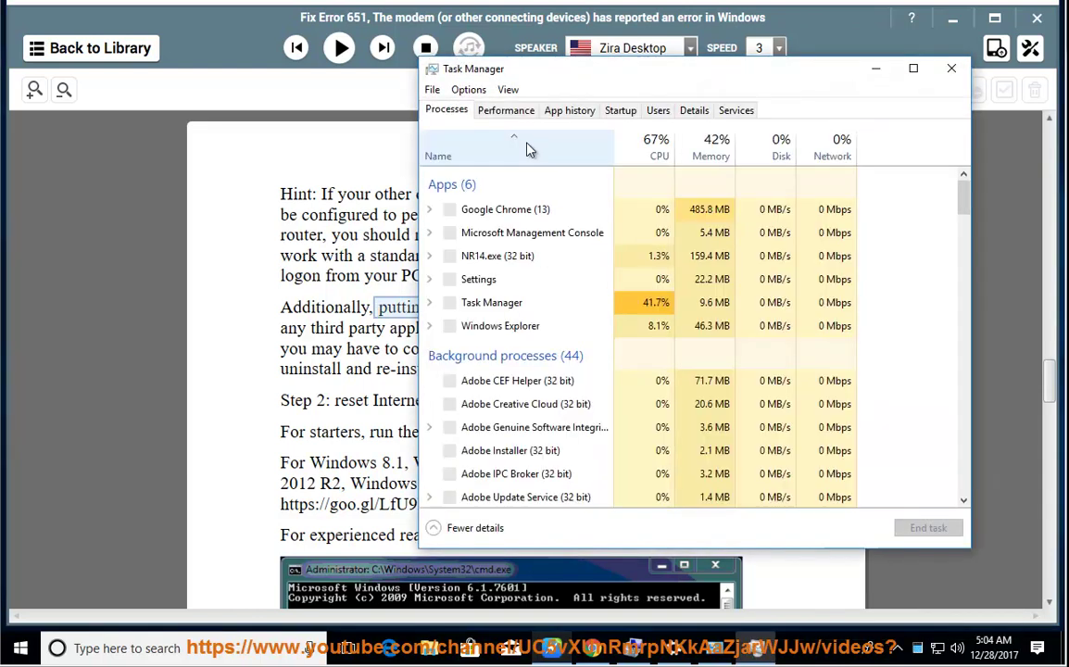
left_click(620, 110)
left_click(537, 167)
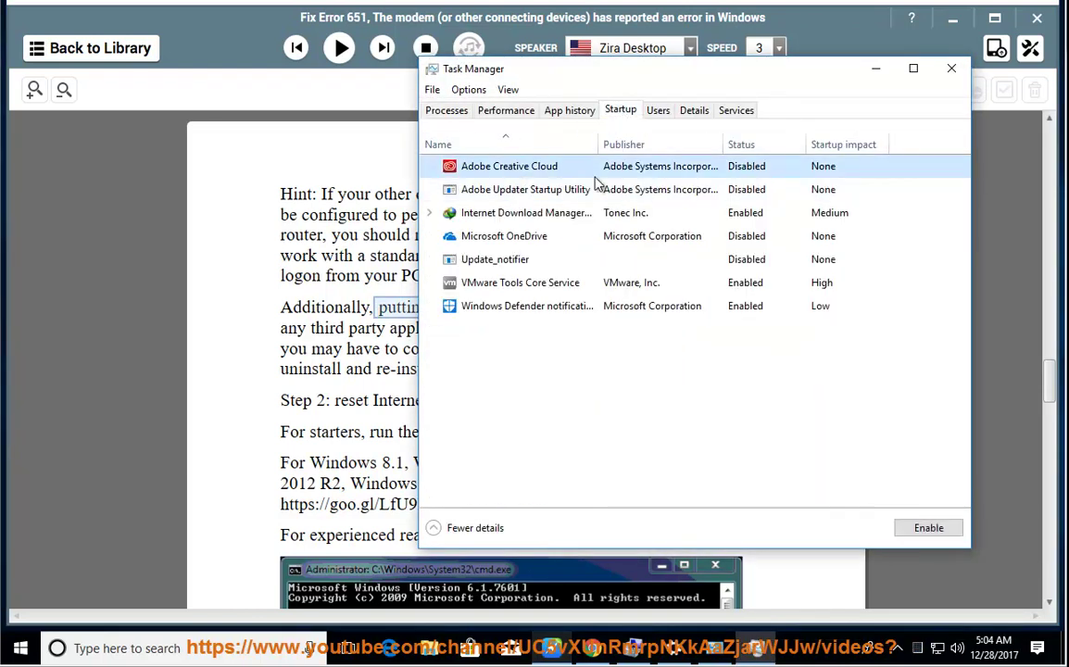
left_click(674, 283)
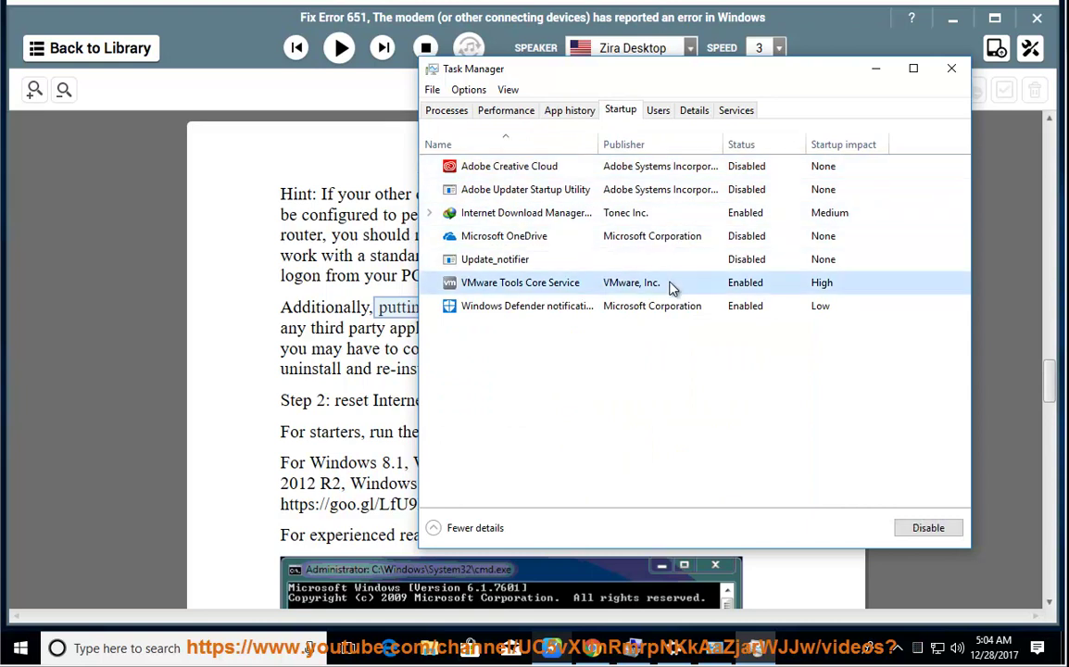
left_click(757, 308)
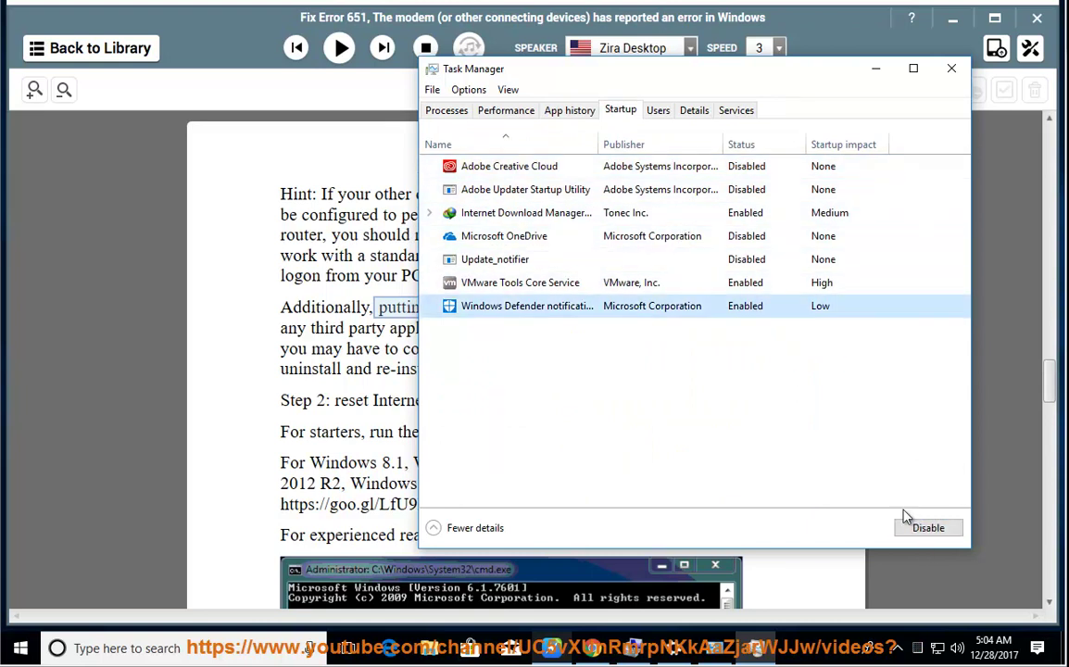
left_click(952, 69)
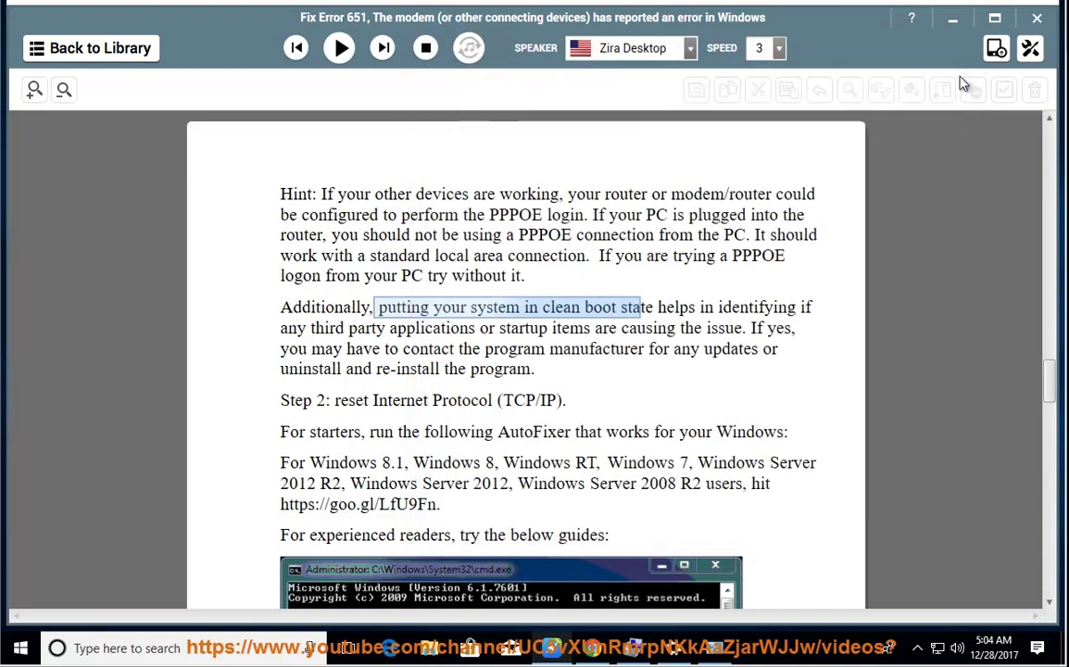
- Run MSCONFIG and set the startup selection in System Configuration to Selective startup
key("super+r")
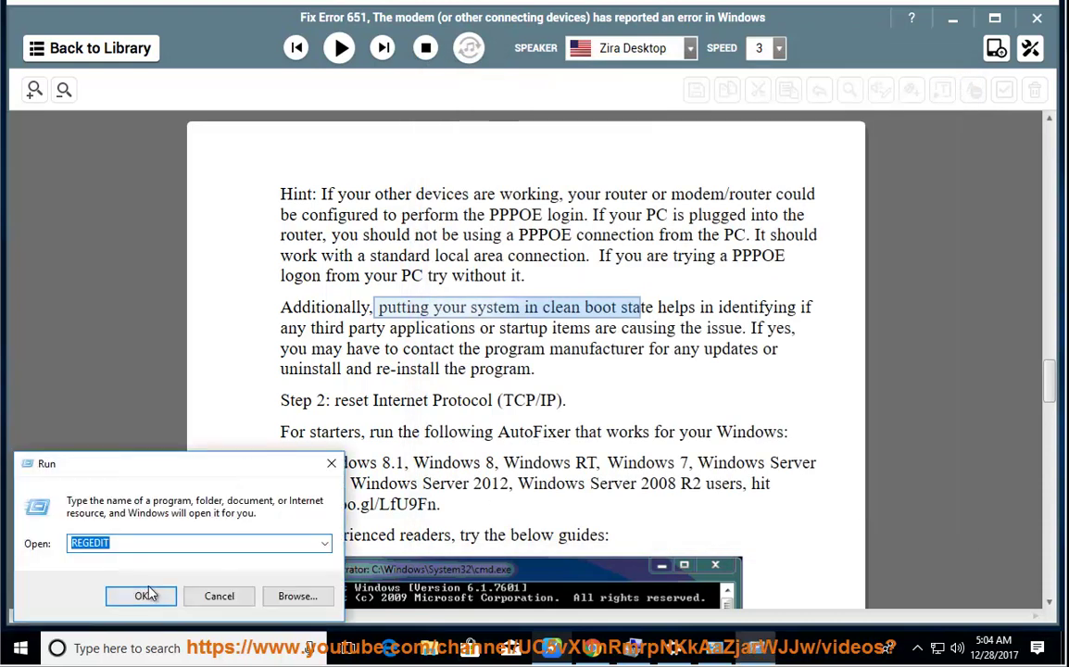
left_click(324, 544)
left_click(92, 268)
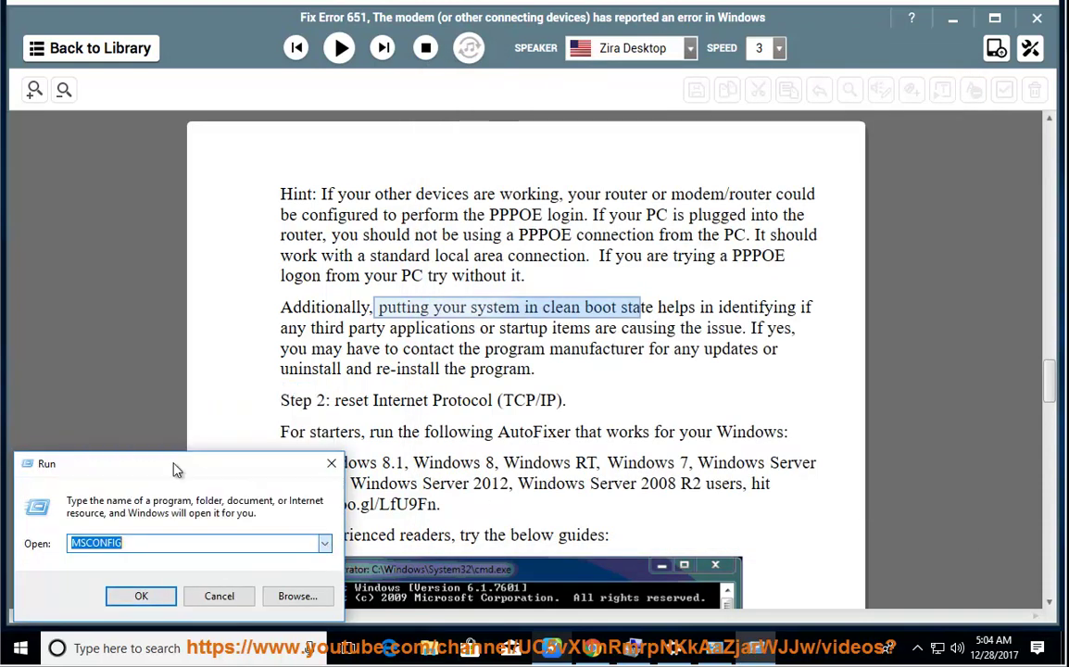
left_click(141, 596)
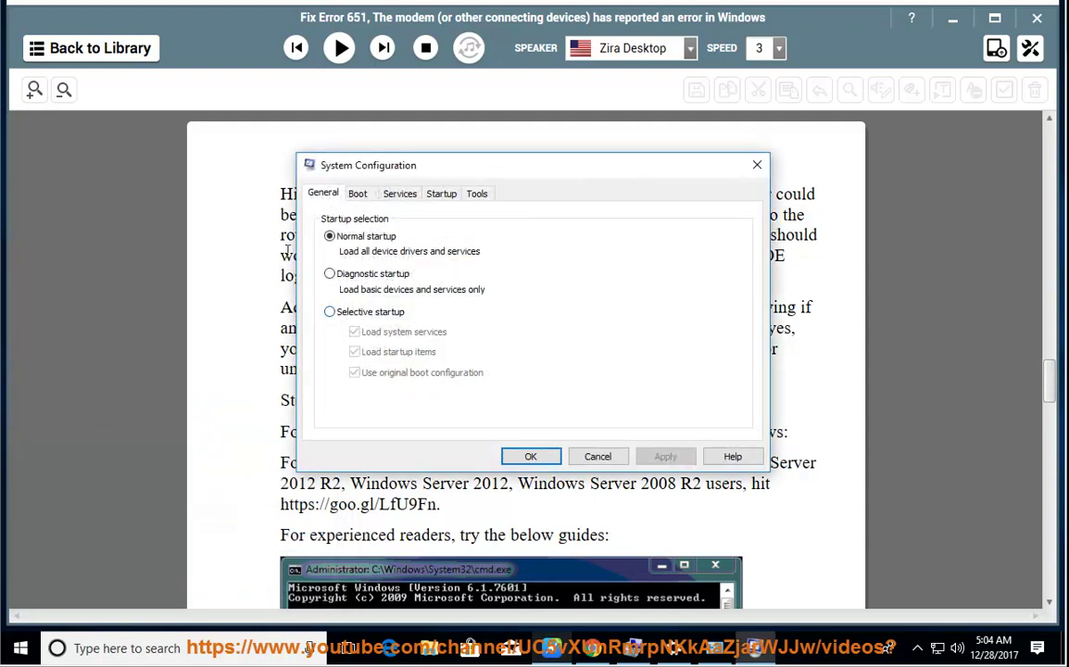
left_click(350, 314)
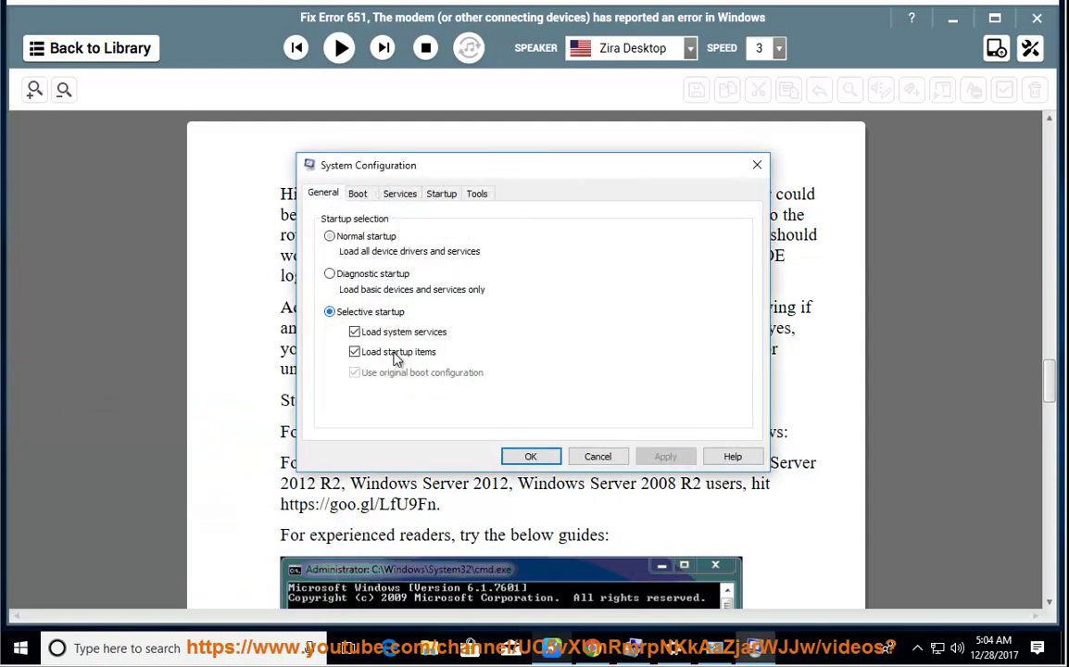
- Hide all Microsoft services in System Configuration, disable all the remaining services, and leave the dialog
left_click(442, 194)
left_click(401, 194)
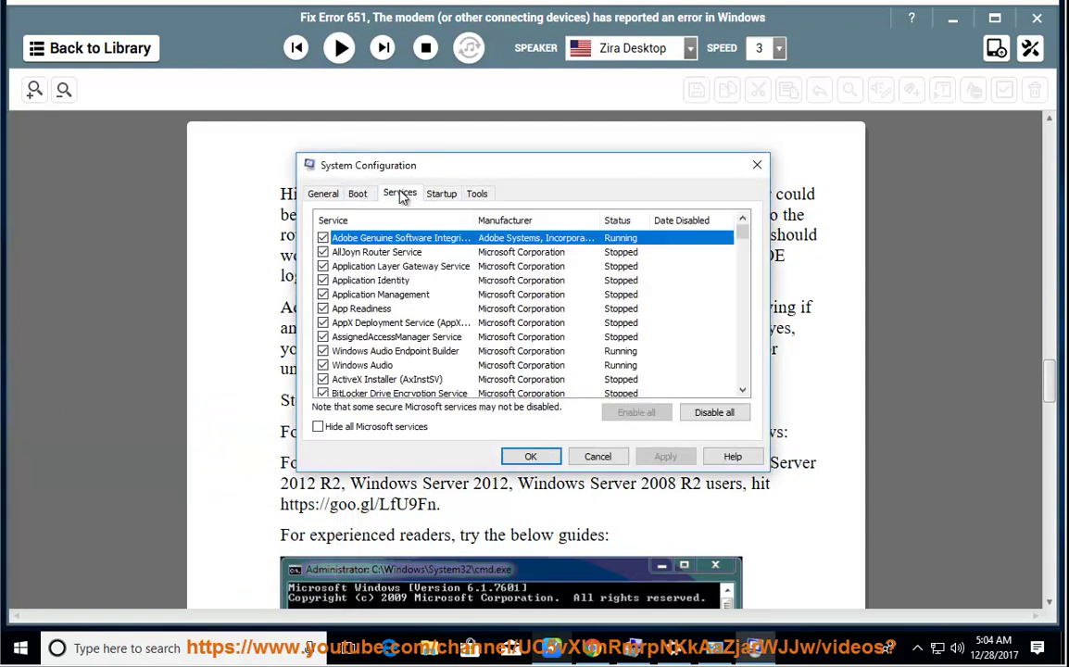
left_click(359, 427)
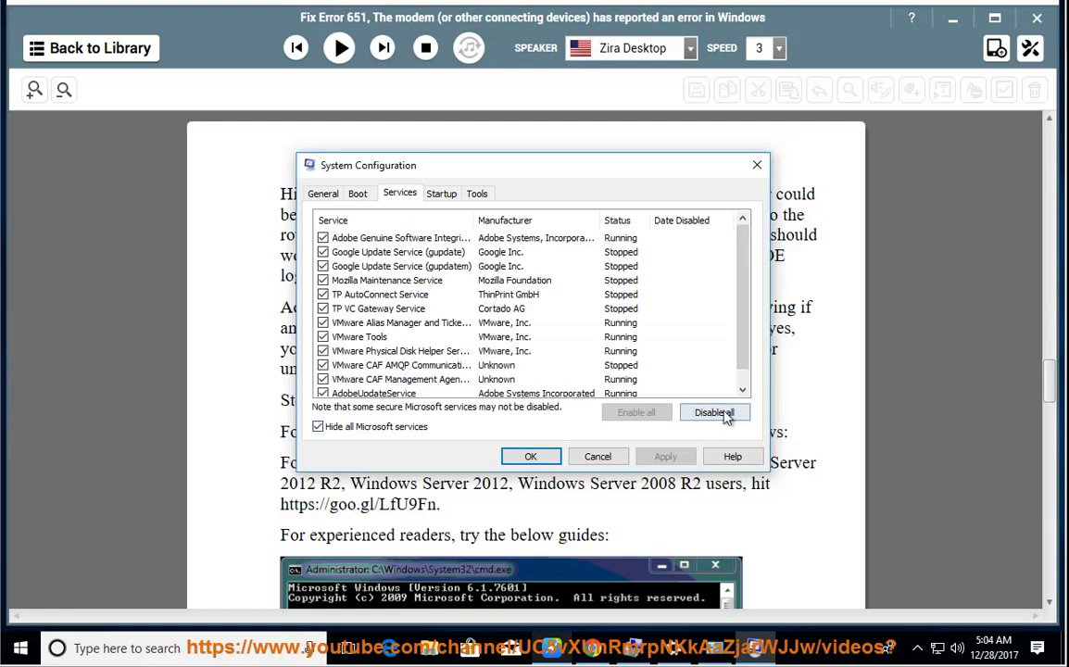
left_click(728, 414)
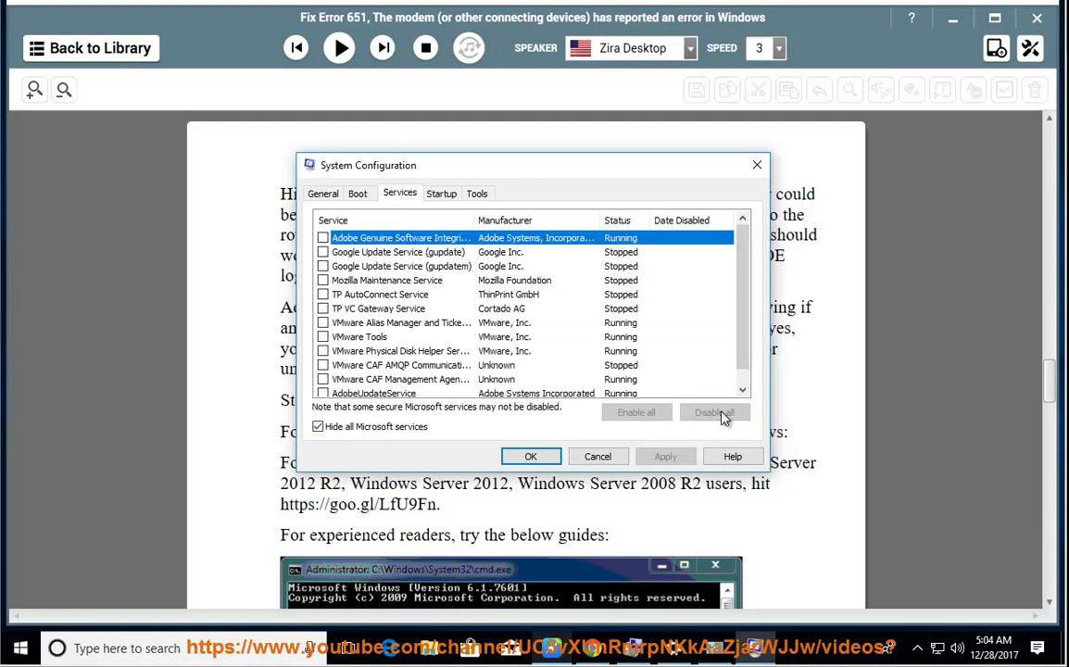
left_click(534, 457)
left_click(607, 469)
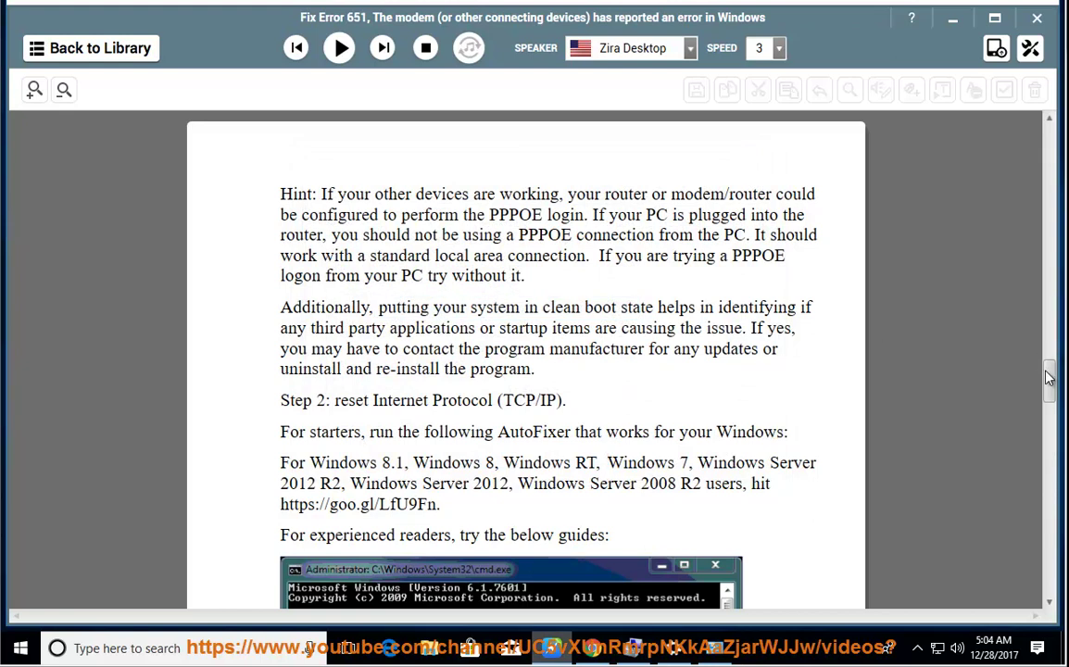
- Go through the guide's TCP/IP section, selecting "disable Windows AutoTuning" and the Step 3 text "Run Network Troubleshooter"
left_click_drag(1048, 377, 1052, 448)
scroll(1051, 454, "down", 2)
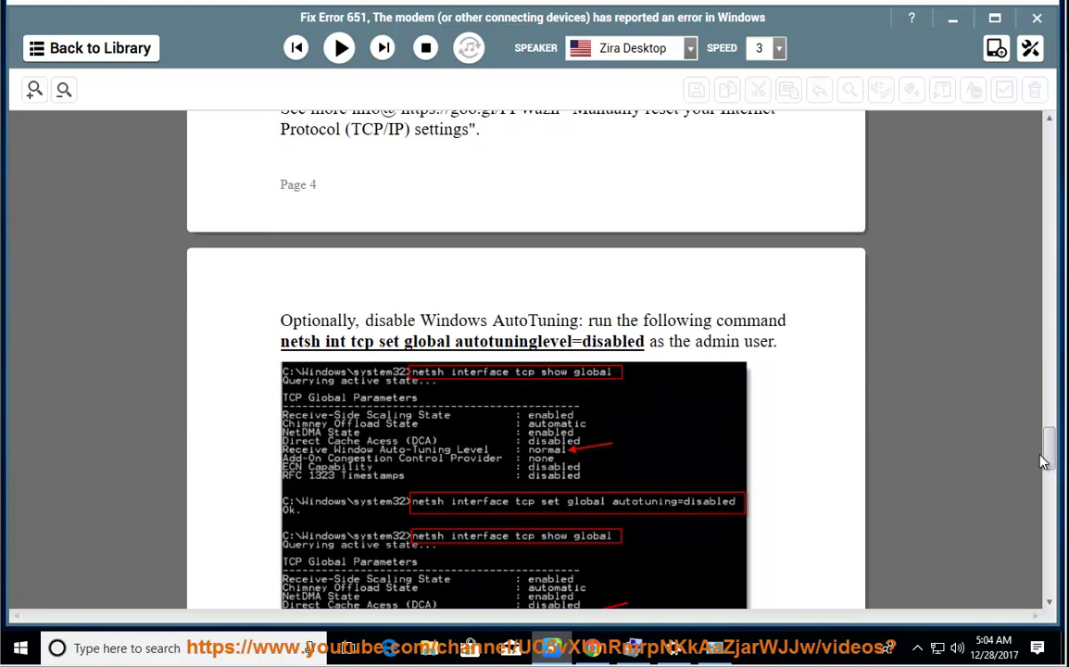
left_click_drag(581, 324, 370, 321)
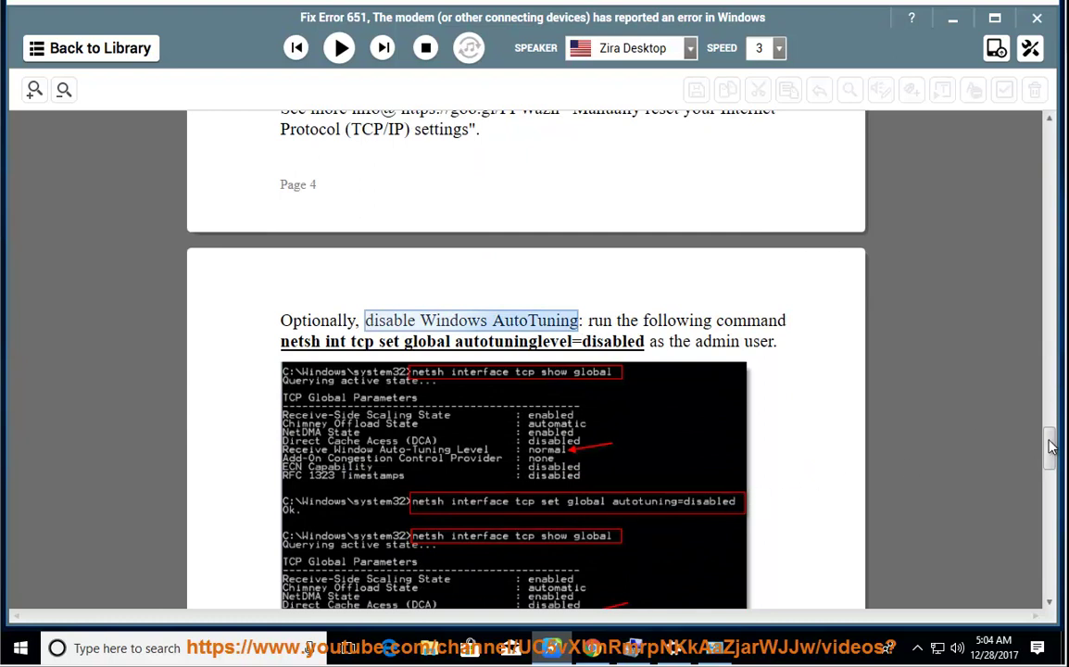
scroll(1050, 457, "down", 3)
left_click_drag(550, 556, 342, 557)
- Search Control Panel for "TR" and open Troubleshooting
left_click(716, 646)
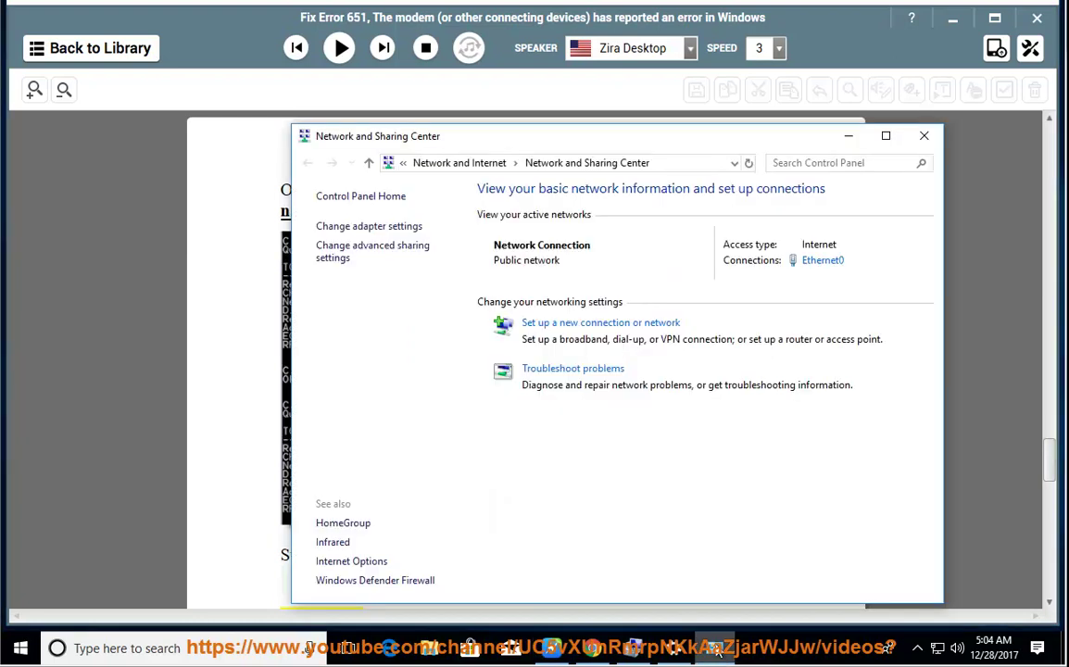
left_click(374, 197)
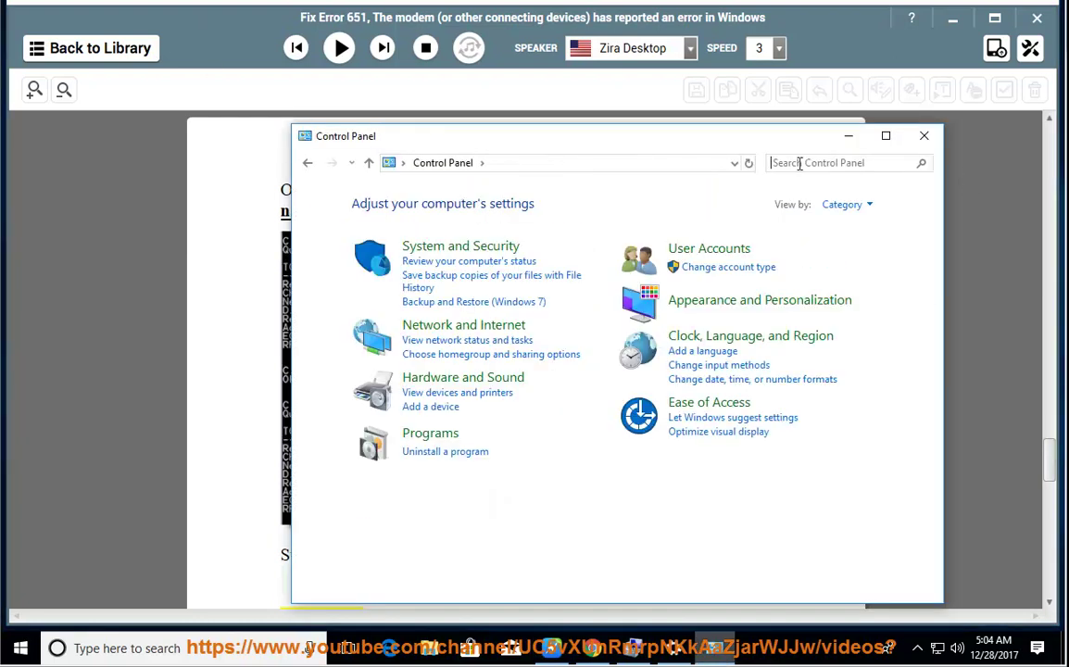
type("tr")
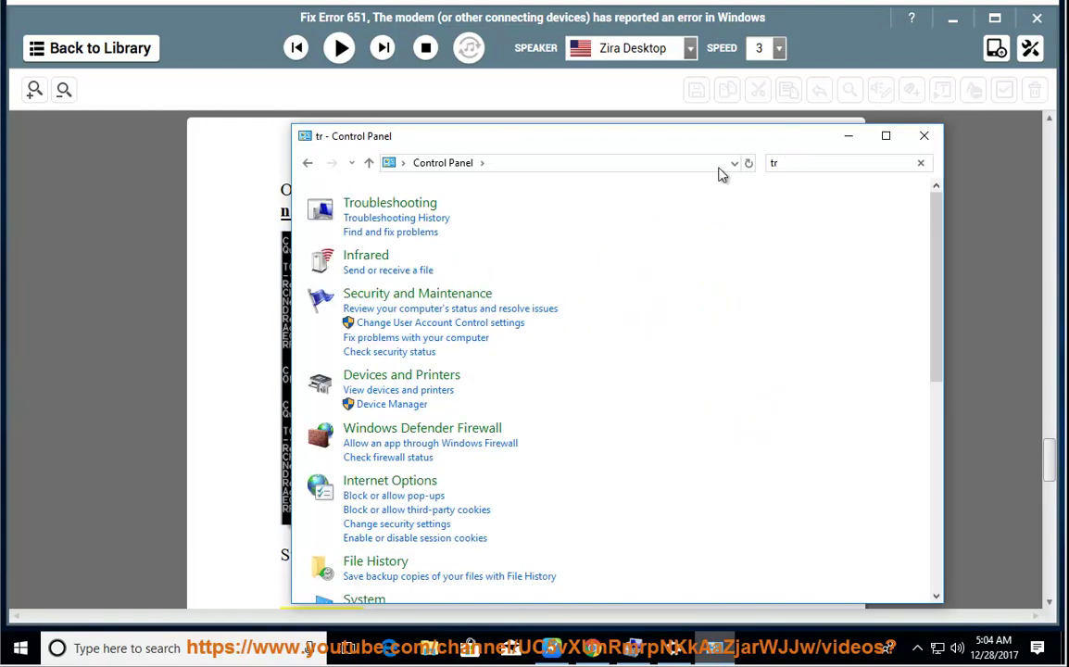
key("BackSpace")
key("BackSpace")
type("TR")
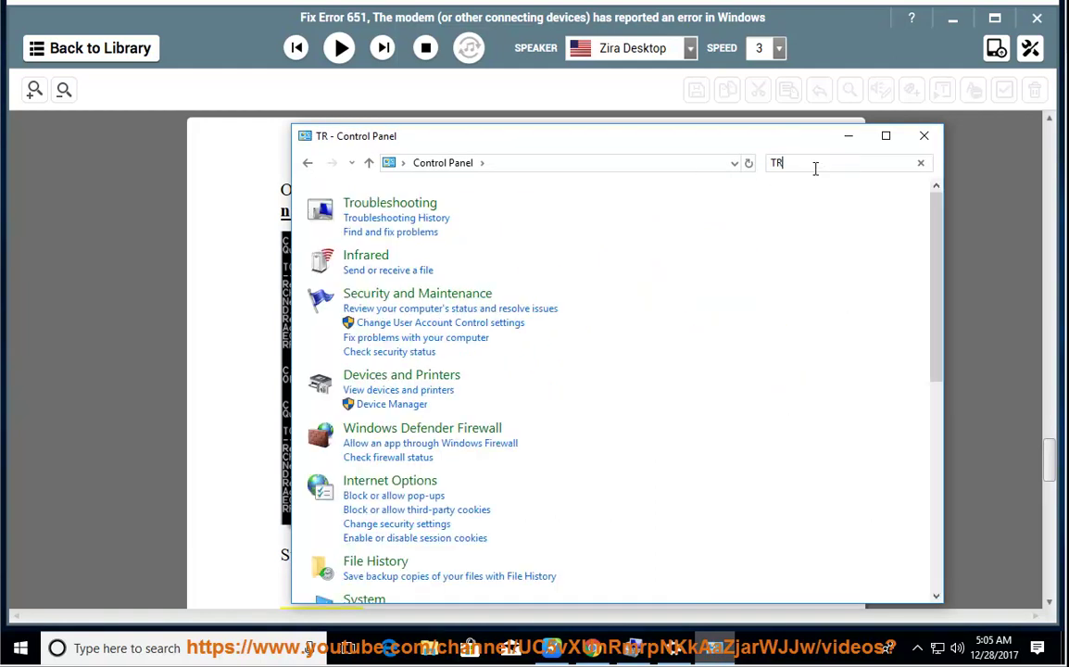
left_click(408, 212)
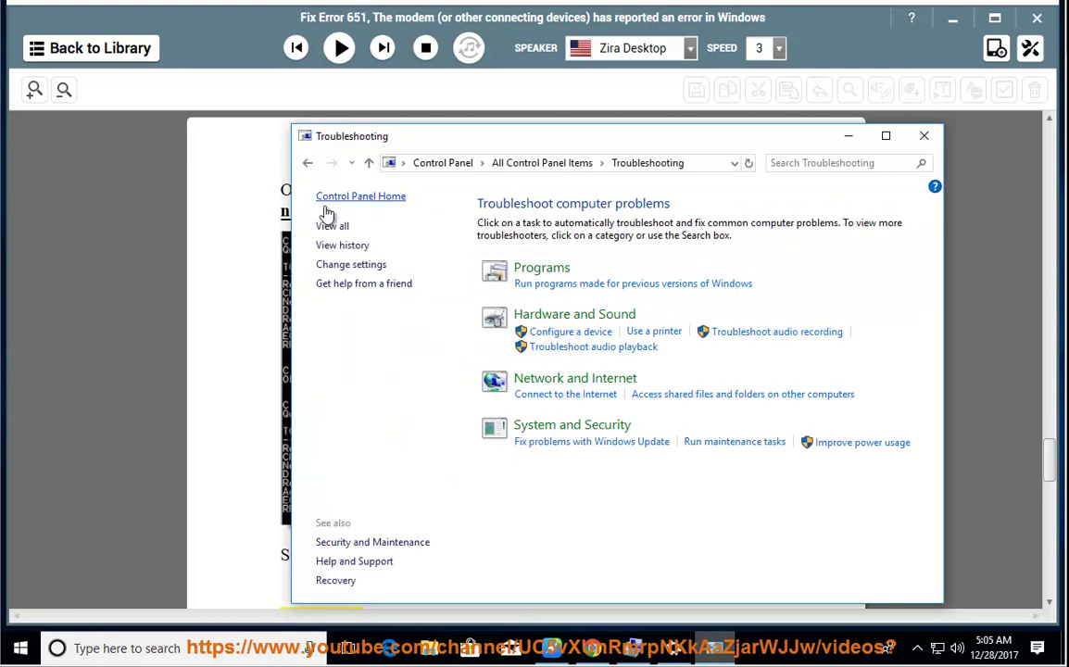
- List all troubleshooters, preview Connecting to a Network, Internet Connections and Network Adapter without running them, and close the window
left_click(330, 227)
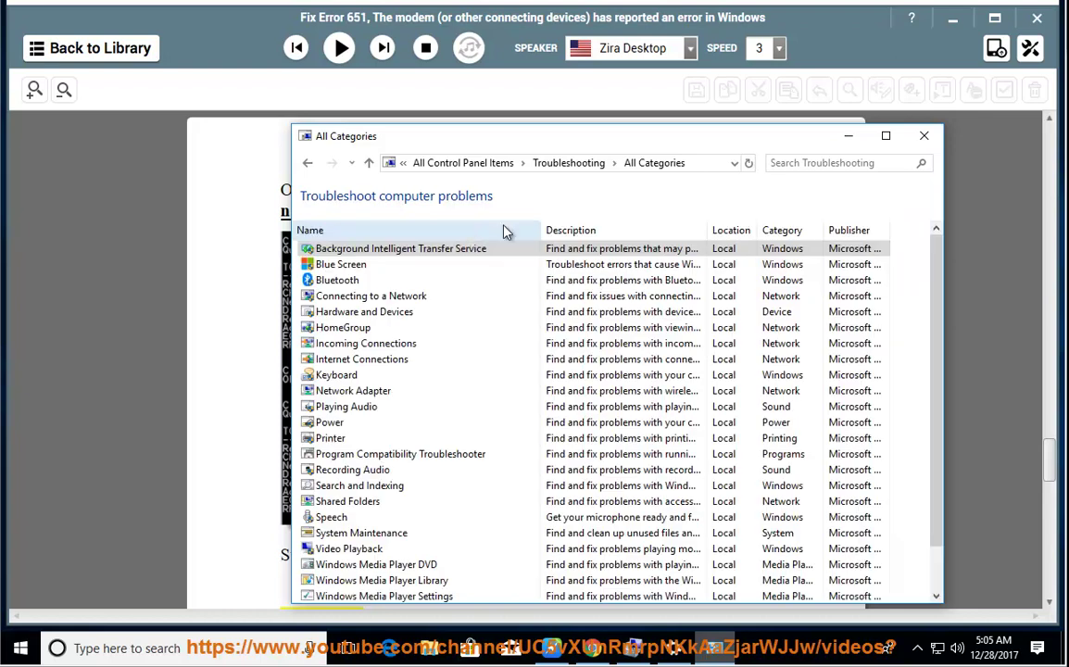
left_click(398, 298)
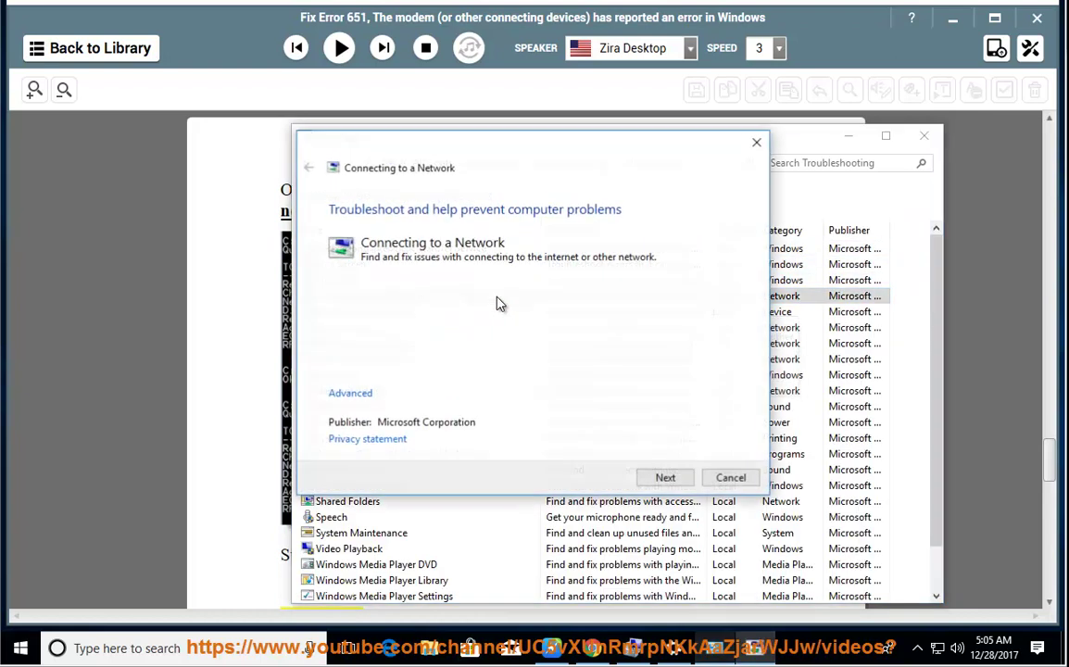
left_click(757, 141)
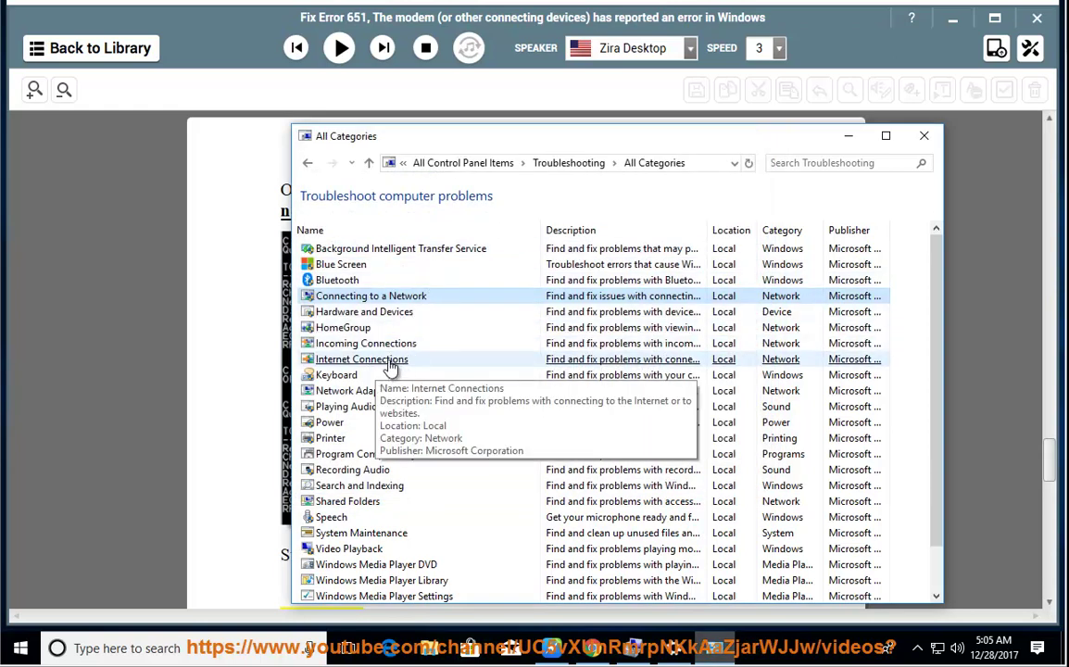
left_click(390, 368)
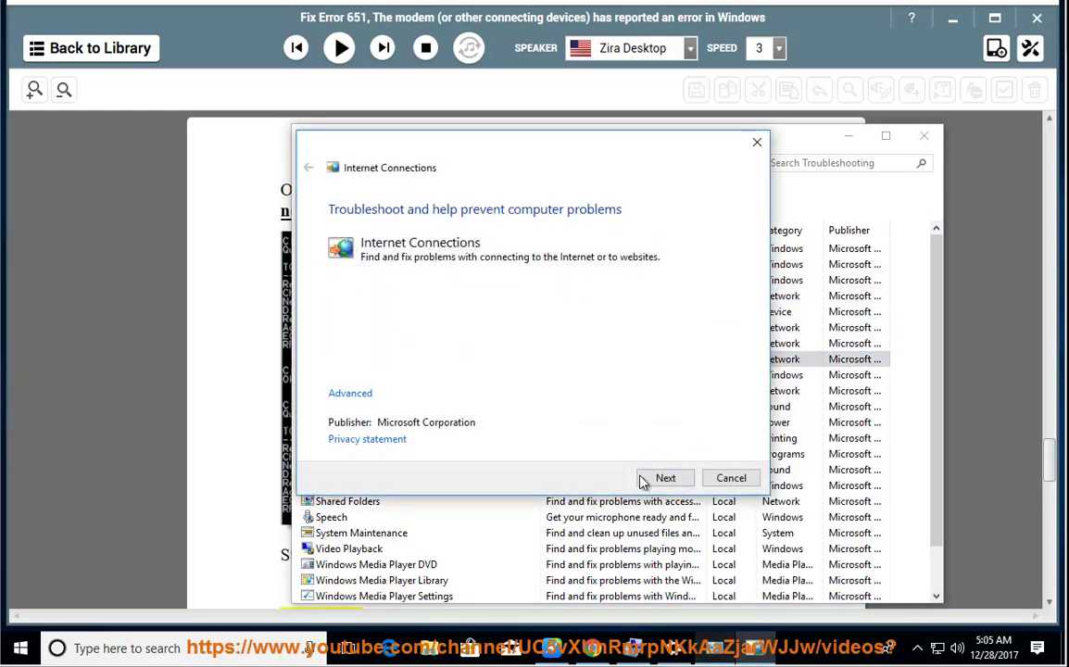
left_click(727, 478)
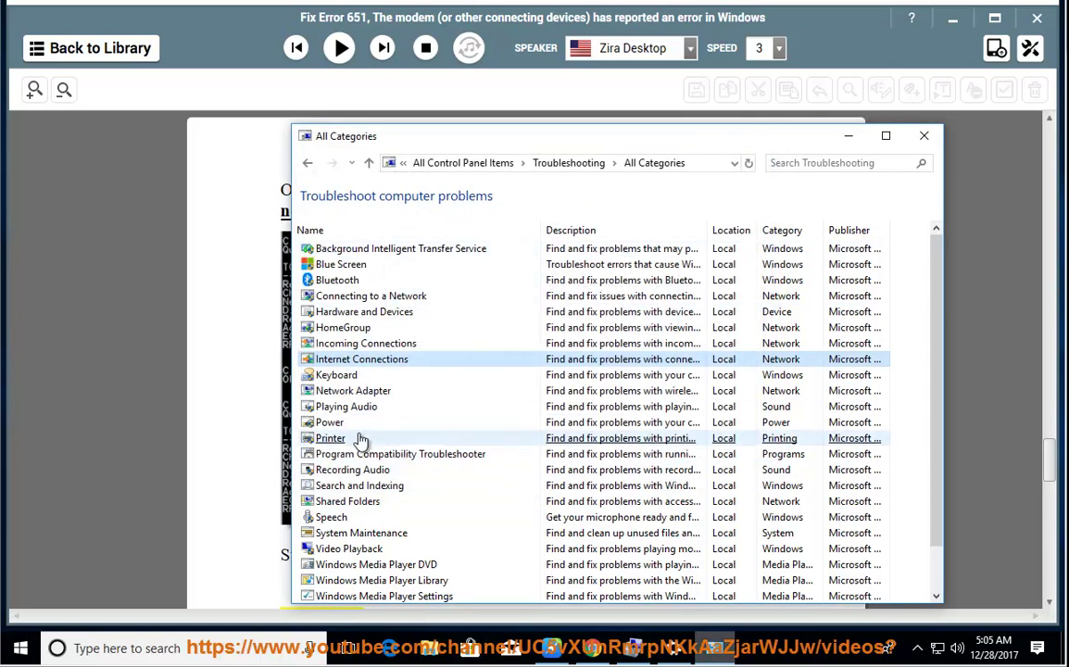
left_click(387, 393)
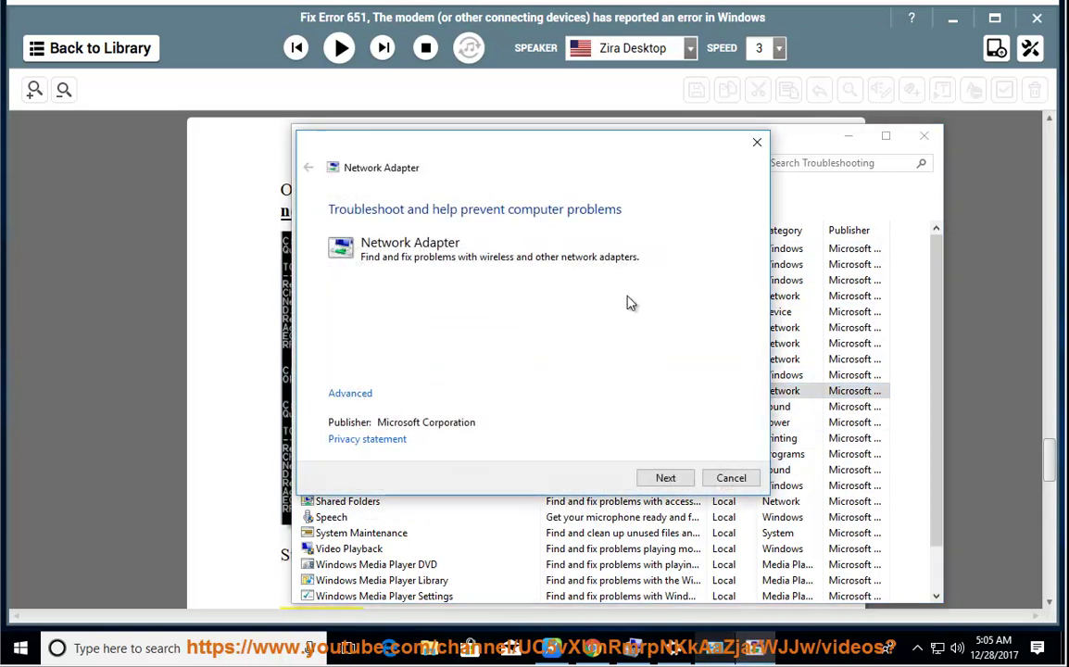
left_click(727, 478)
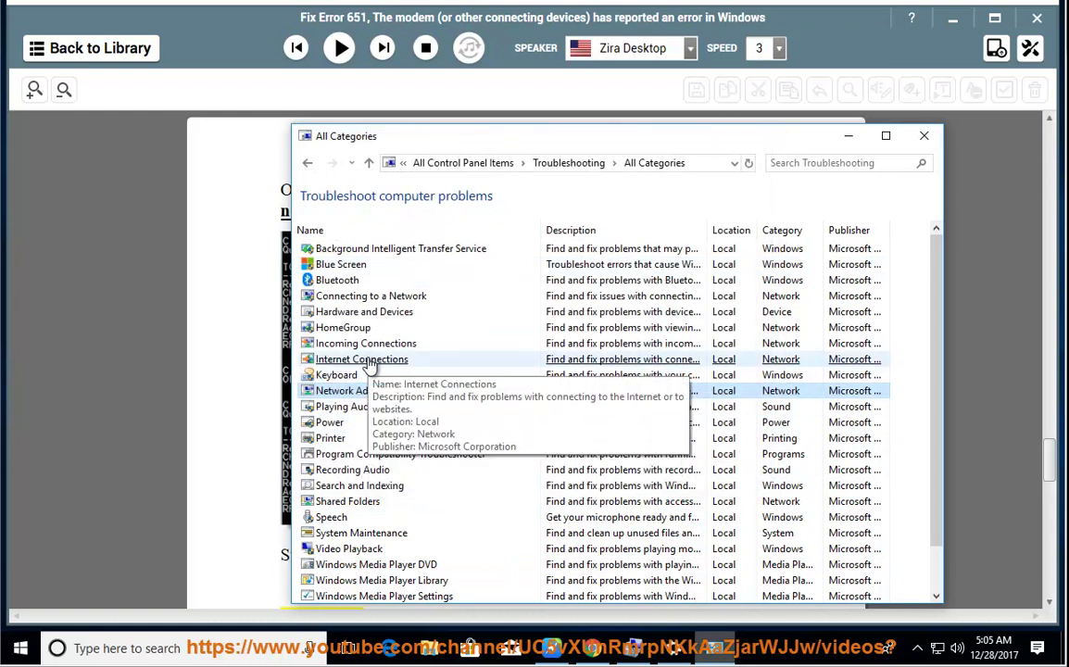
left_click(923, 135)
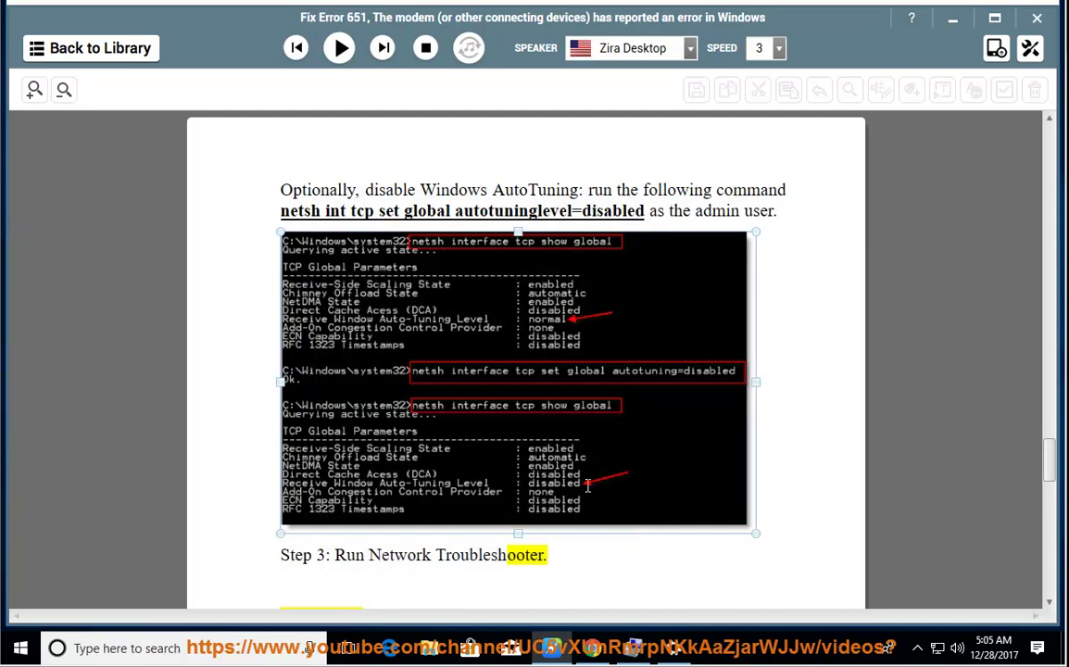
- Read the guide aloud up to the raspppoe.sys replacement steps and copy the path Windows/System32/Drivers
left_click(339, 47)
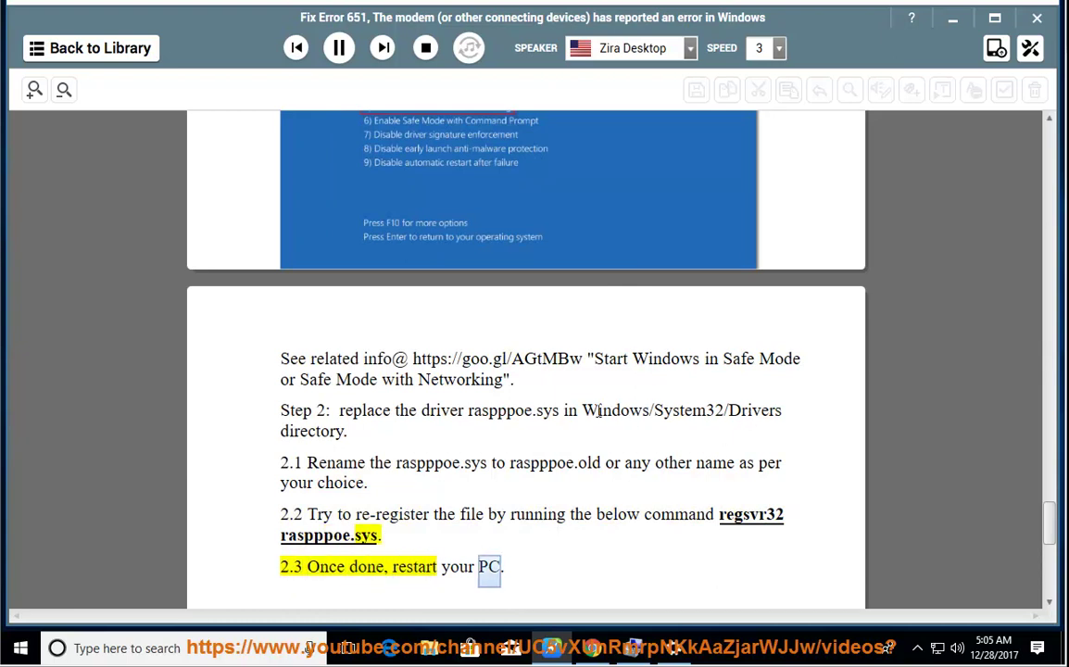
left_click_drag(583, 411, 789, 410)
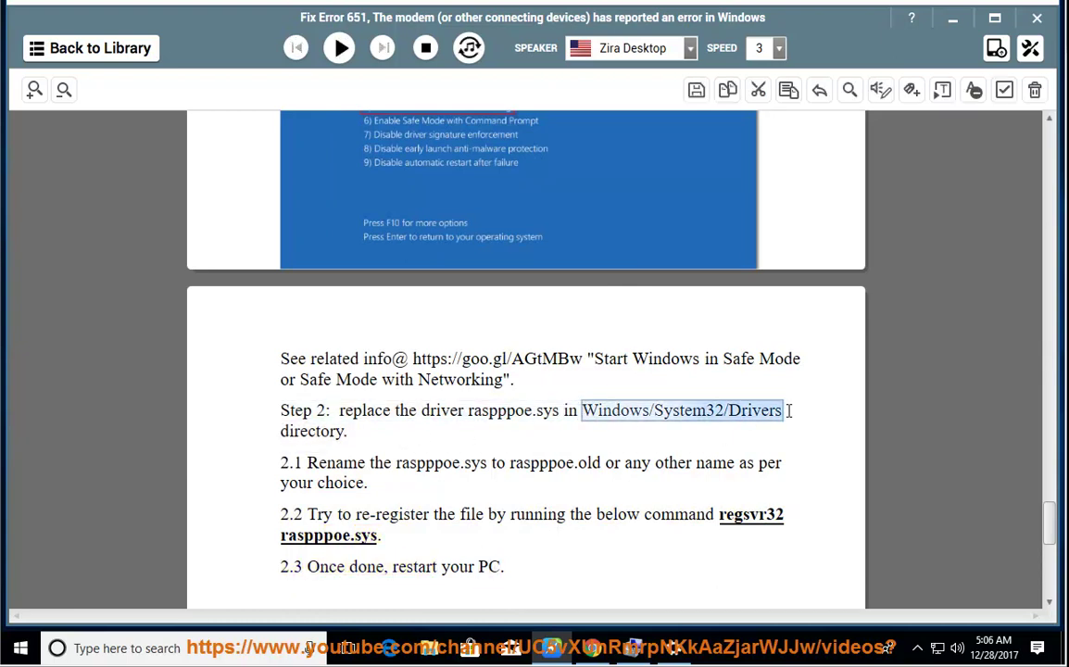
right_click(758, 413)
left_click(772, 444)
- Open the copied Windows/System32/Drivers path in File Explorer
left_click(428, 648)
left_click(593, 100)
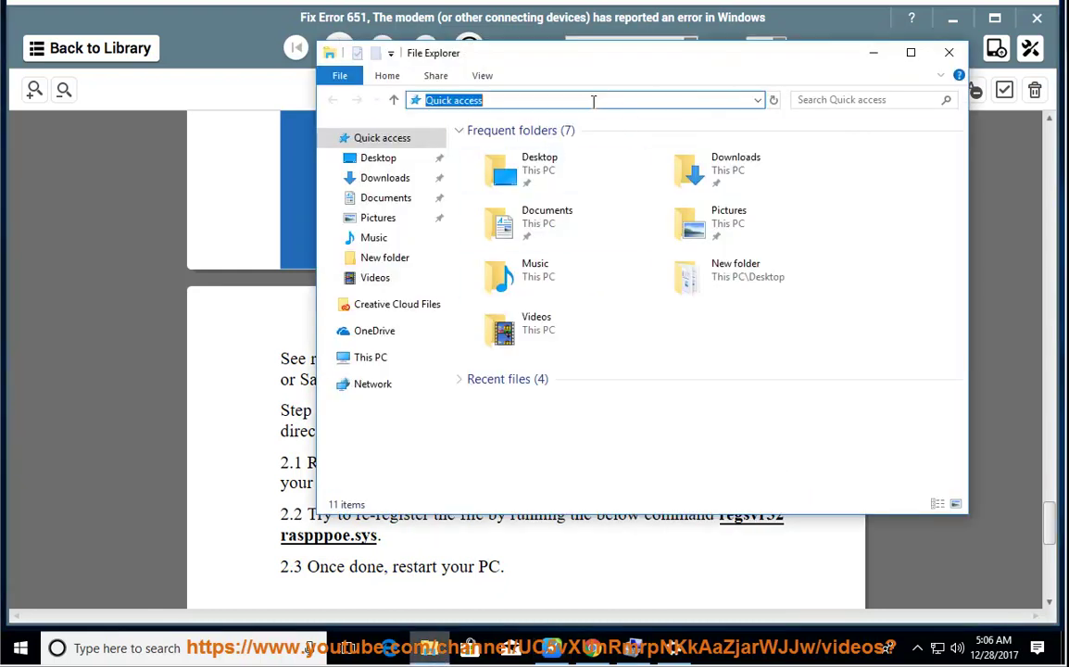
right_click(593, 100)
left_click(630, 173)
key("Return")
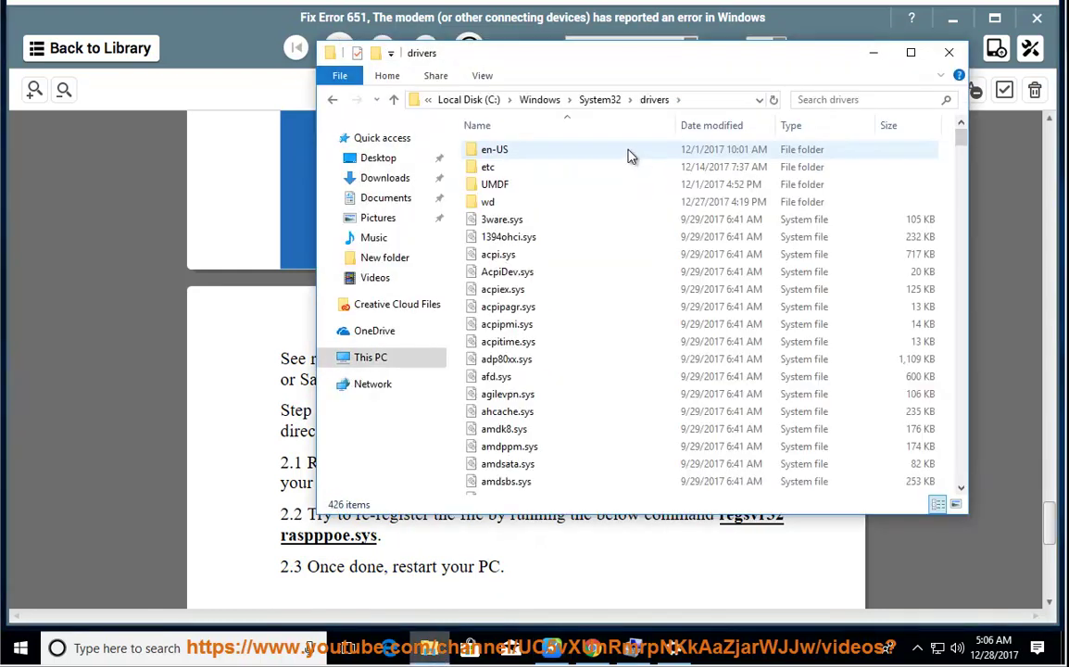
- Select the driver name raspppoe in the guide's Step 2 and jump to the files starting with "r" in the drivers folder
left_click_drag(553, 53, 613, 53)
left_click(340, 411)
double_click(501, 411)
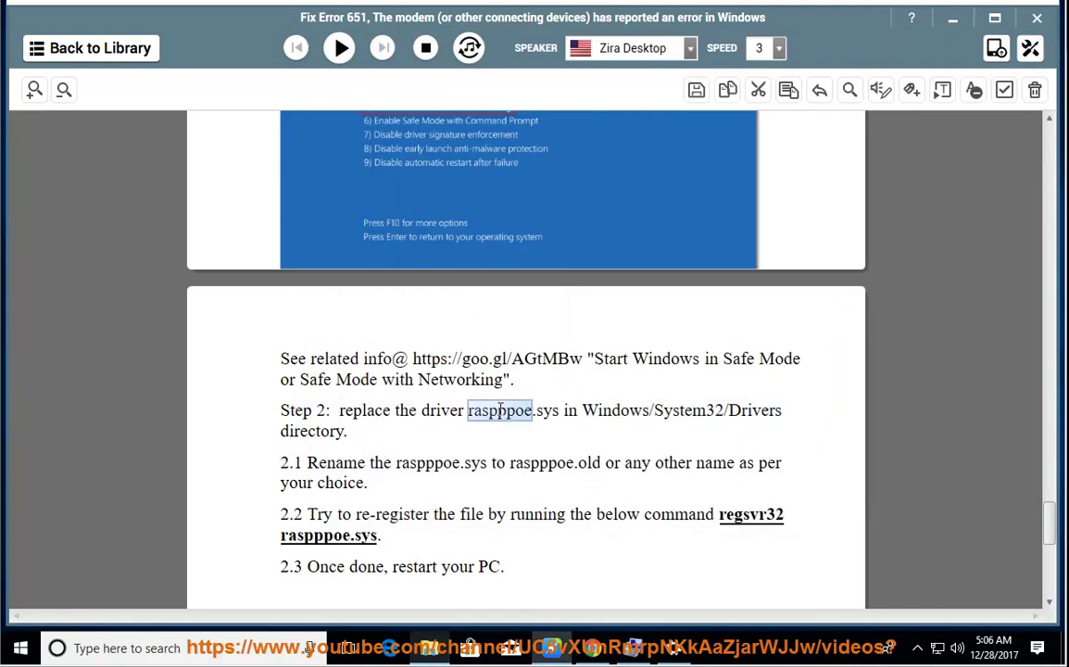
left_click(427, 648)
left_click(639, 396)
type("r")
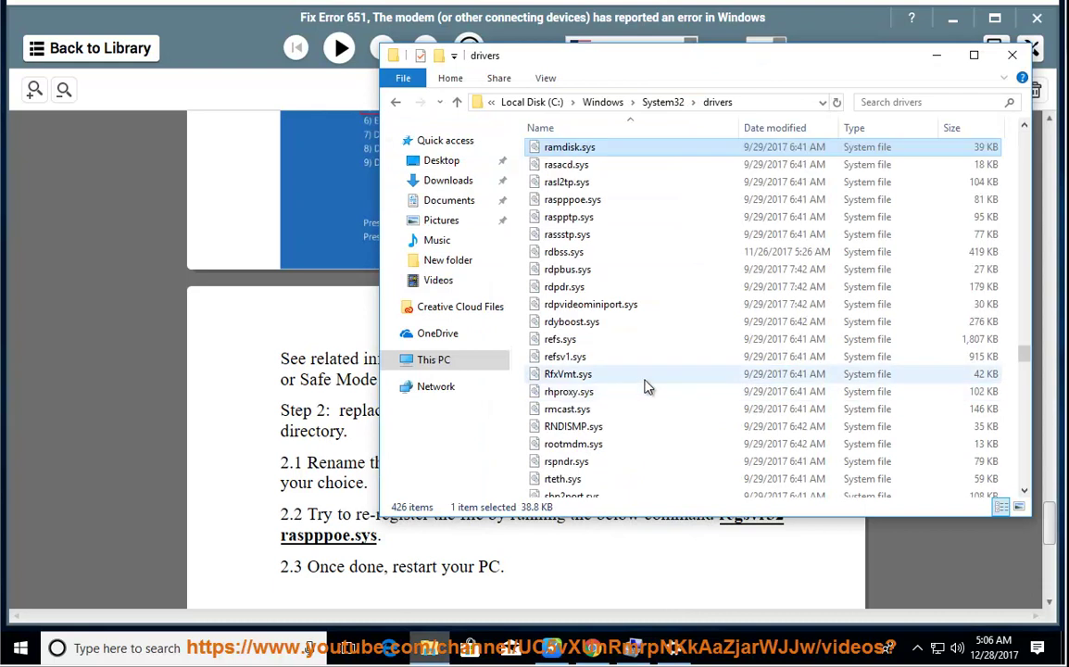
- Find raspppoe.sys in the drivers folder and move the folder window below the guide's Step 2 text
scroll(647, 387, "down", 3)
scroll(600, 237, "up", 2)
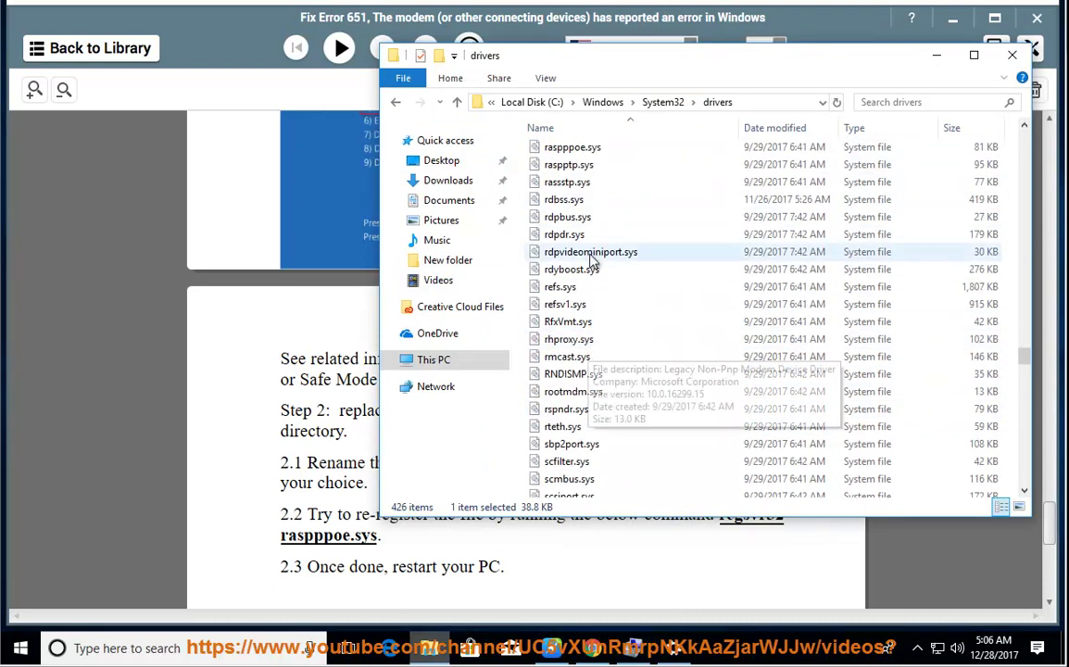
left_click(567, 181)
left_click_drag(632, 69, 673, 461)
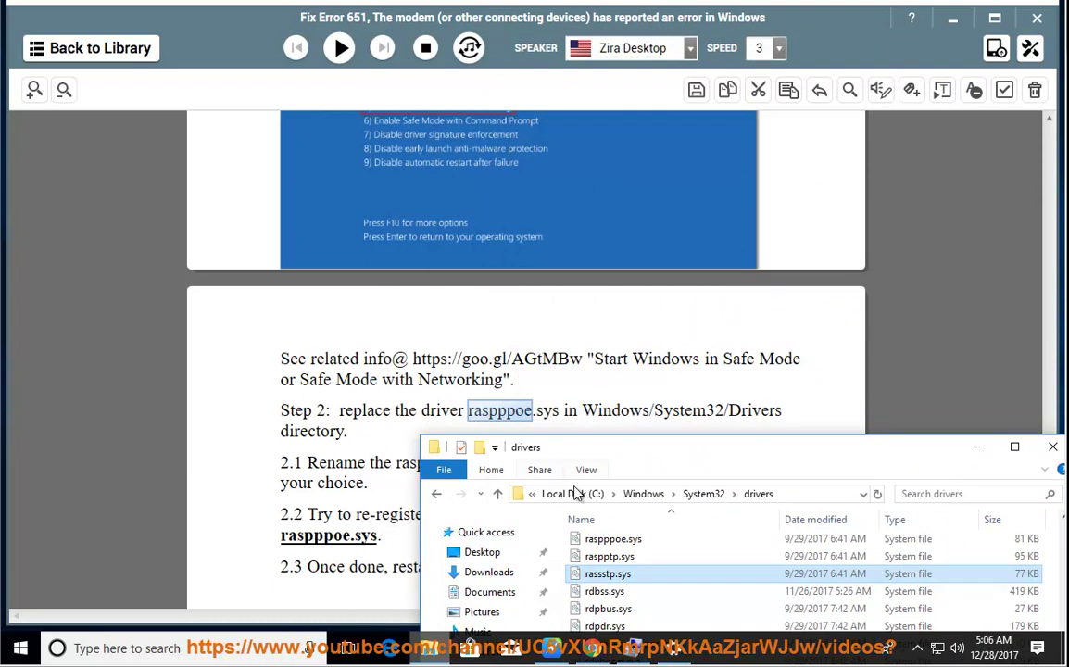
- View the general properties of raspppoe.sys, including its file name, and close them without changes
right_click(648, 541)
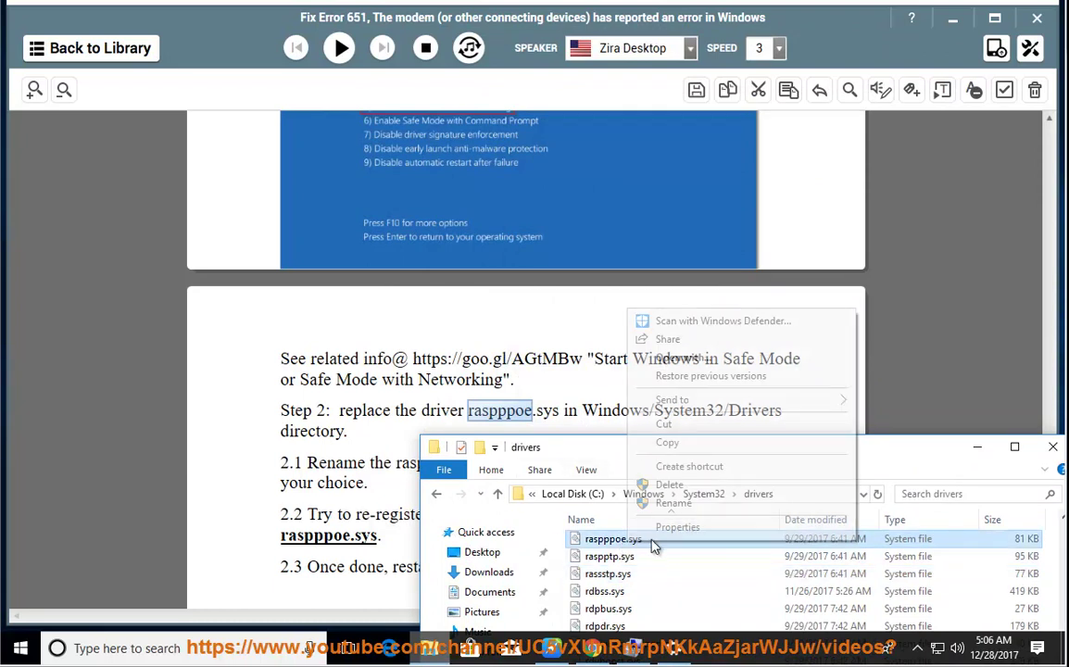
left_click(677, 527)
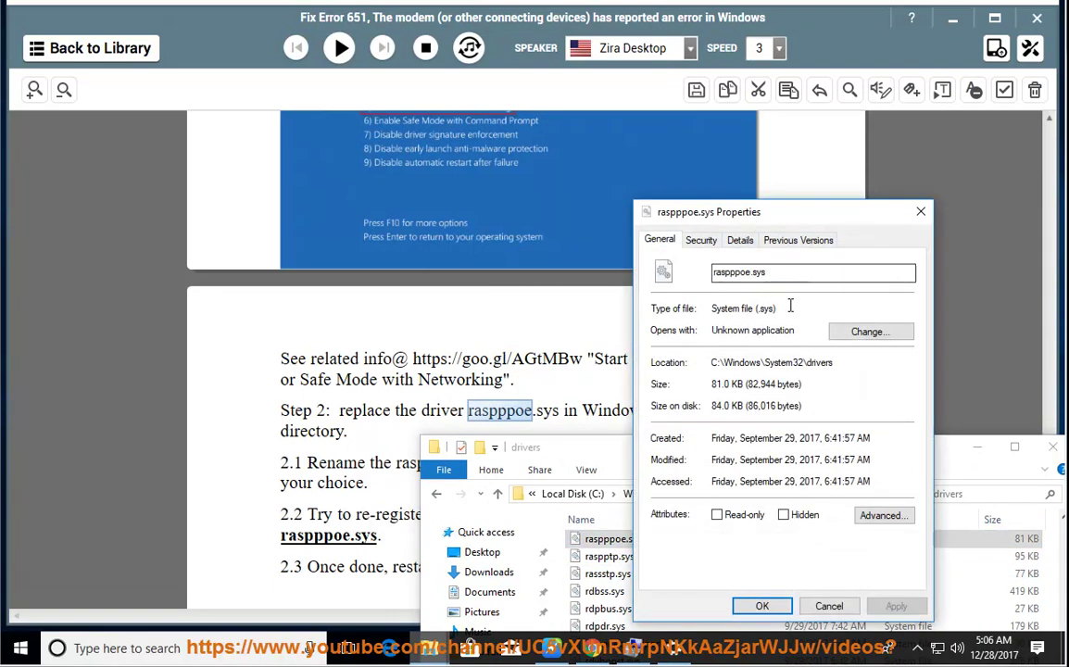
left_click_drag(732, 204, 851, 210)
left_click(892, 278)
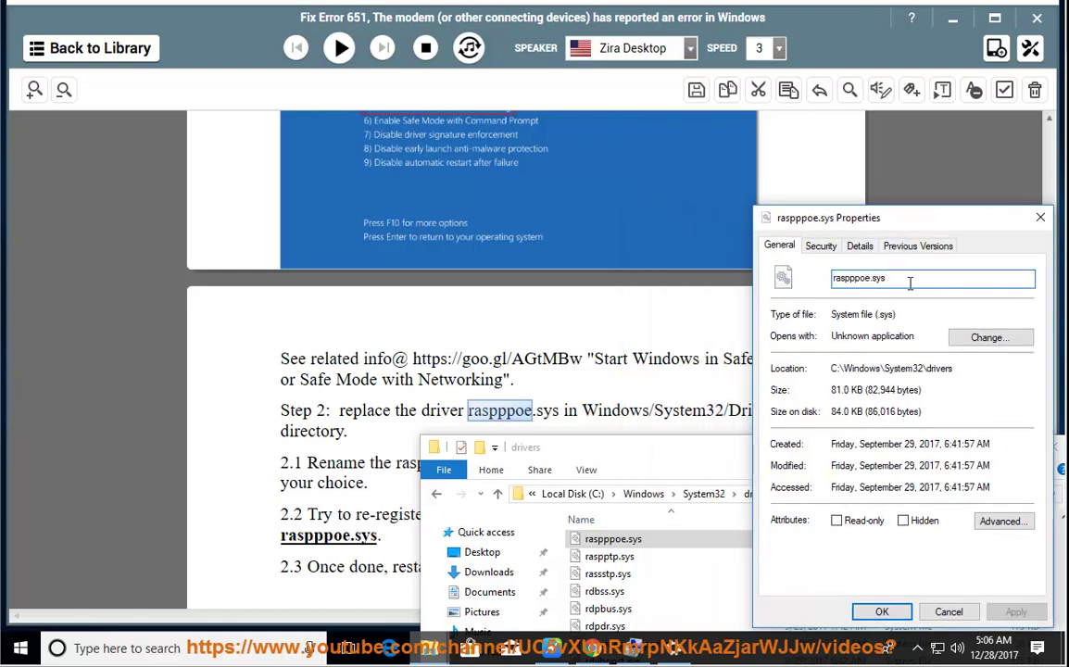
left_click(949, 611)
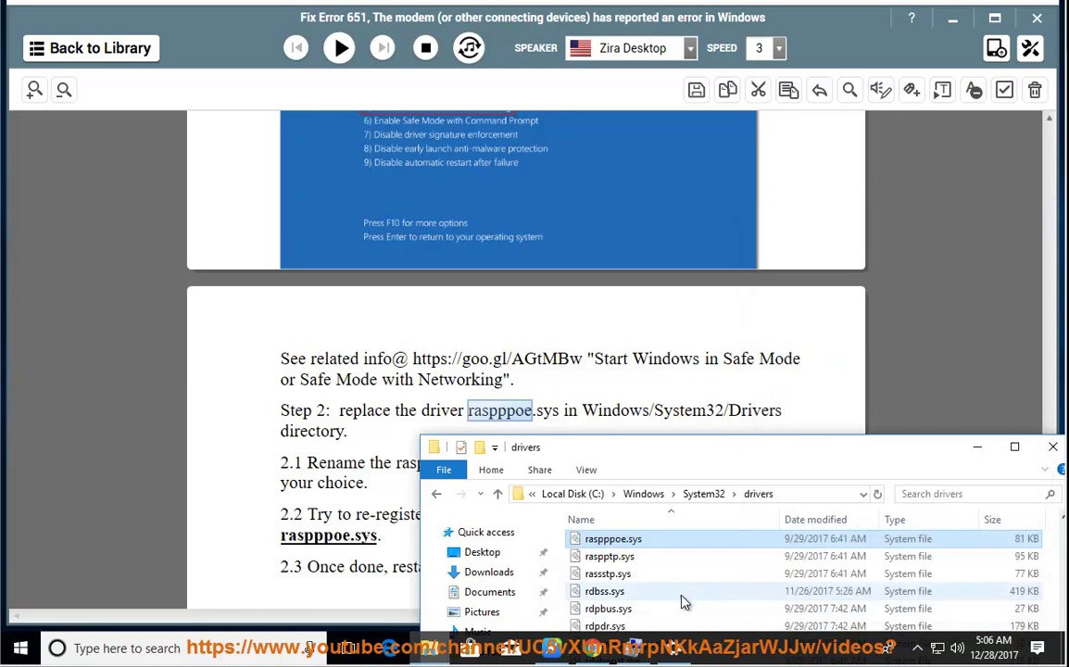
- Try renaming raspppoe.sys to raspppoe.sys-OLD in the drivers folder
right_click(634, 540)
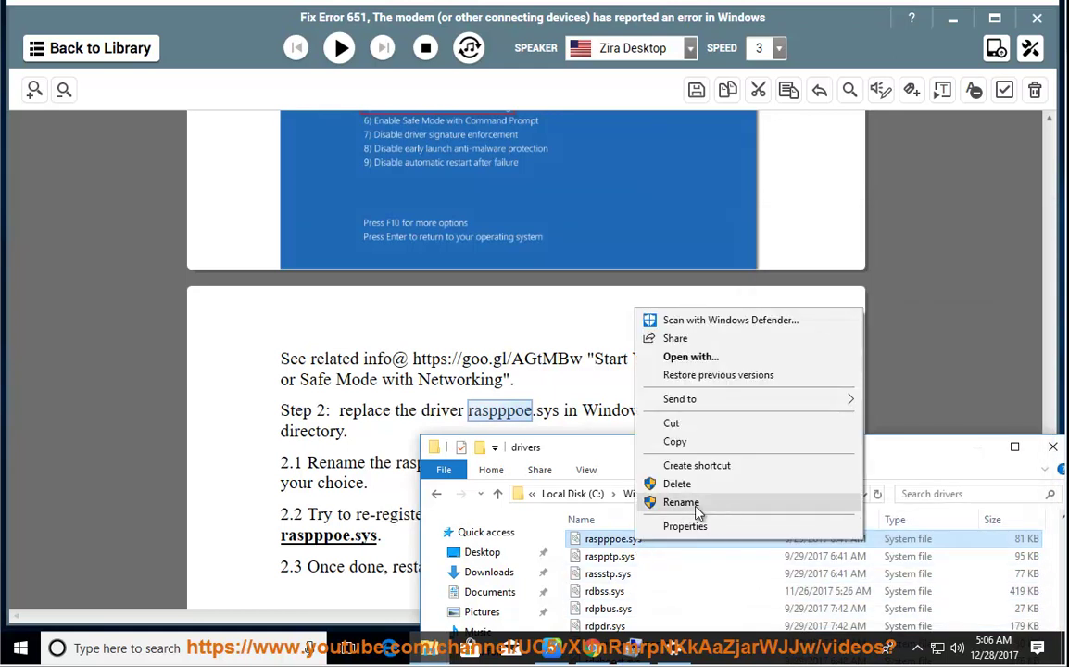
left_click(681, 502)
key("End")
type("-")
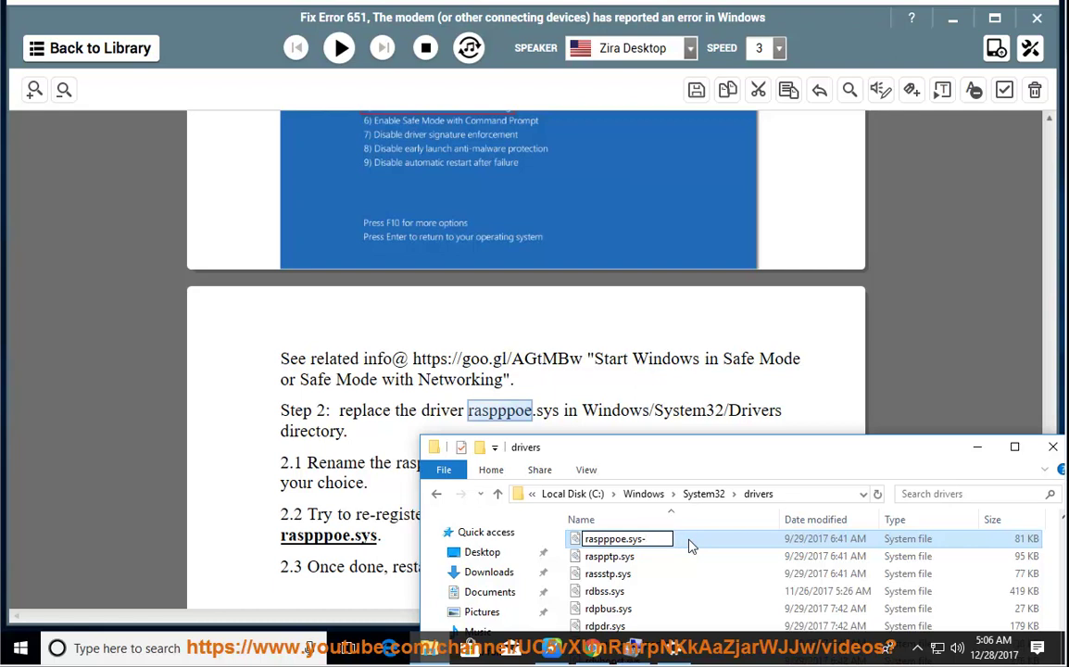
type("olD")
left_click_drag(691, 540, 536, 542)
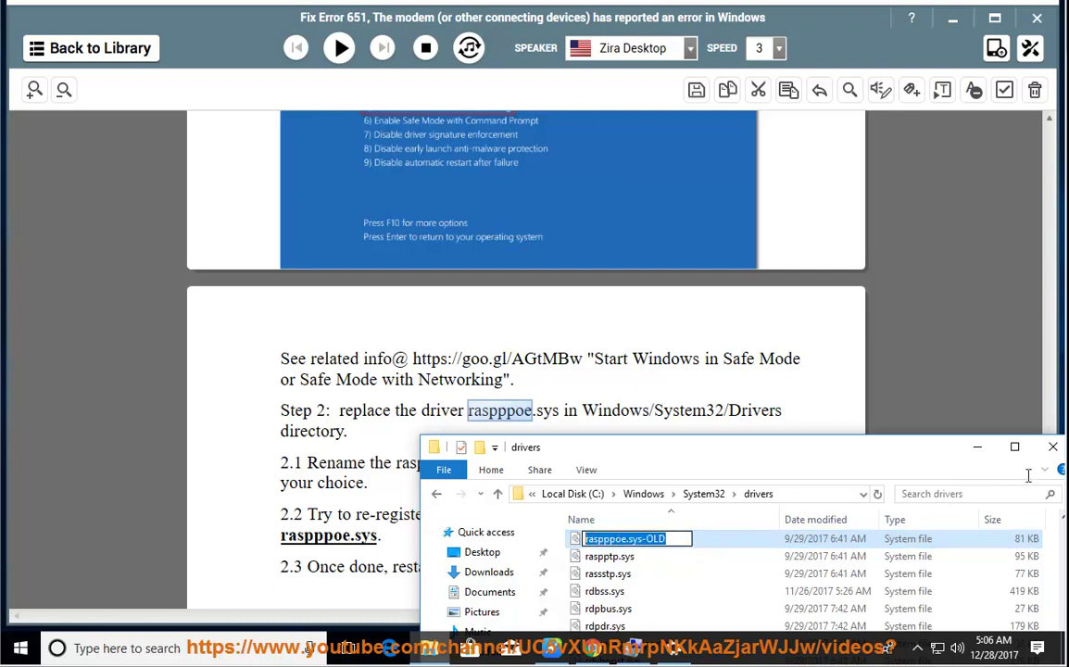
- Remove the -OLD suffix from the driver's file name and close the drivers folder window
left_click(686, 538)
key("BackSpace")
key("BackSpace")
key("BackSpace")
key("BackSpace")
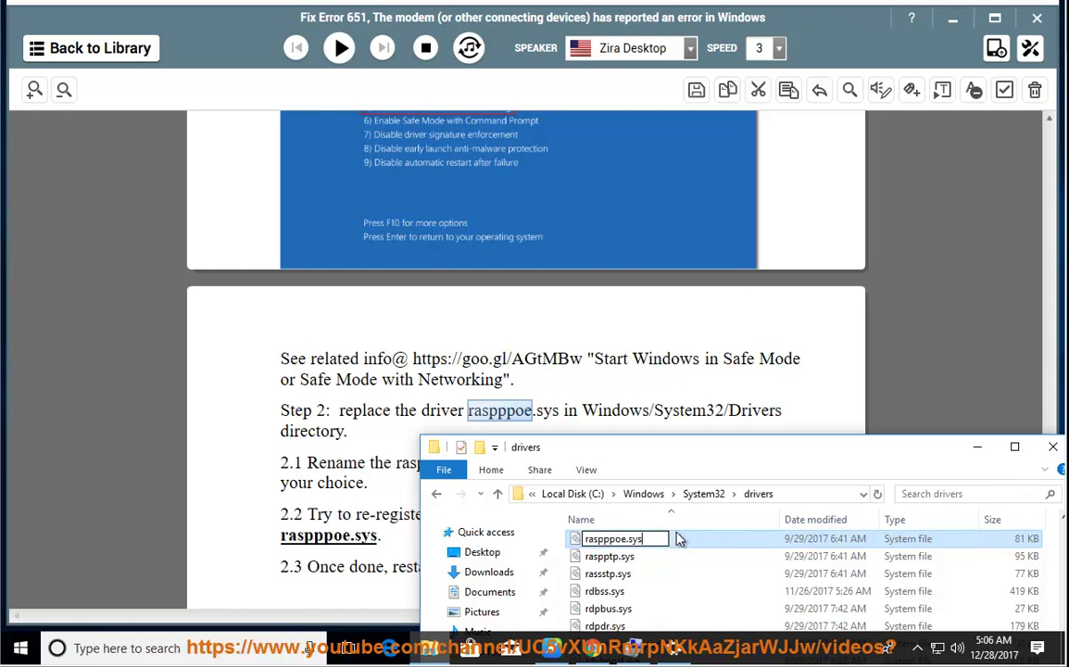
left_click(1053, 447)
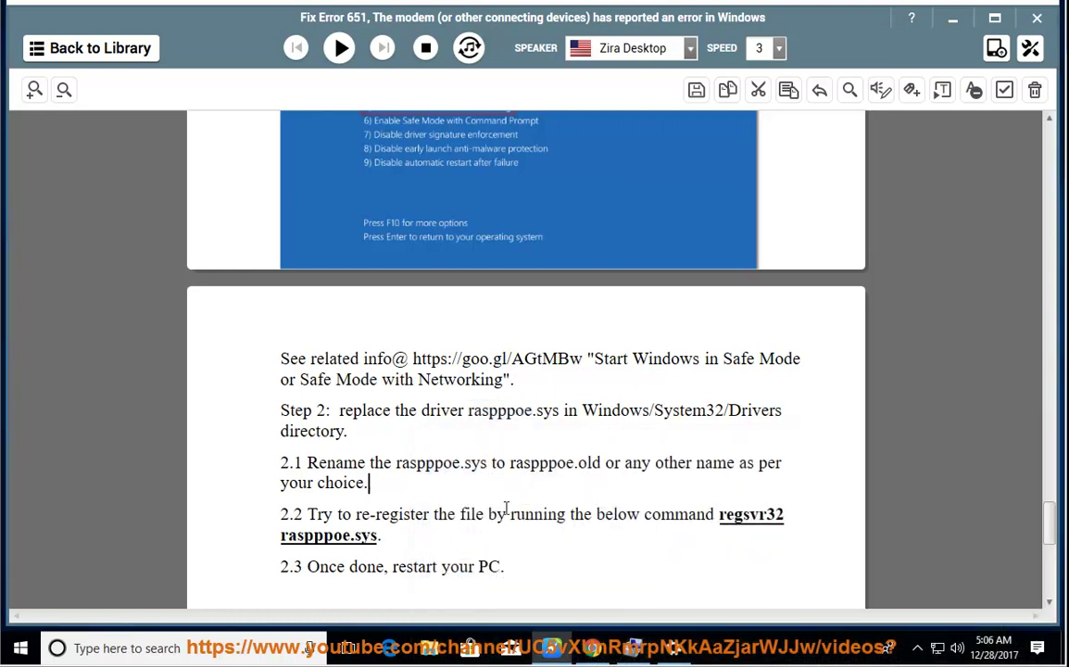
- Highlight the re-register instruction in the guide's step 2.2 and open Command Prompt as administrator
left_click_drag(357, 512, 692, 516)
left_click(647, 515)
left_click(259, 641)
type("CMD")
right_click(187, 195)
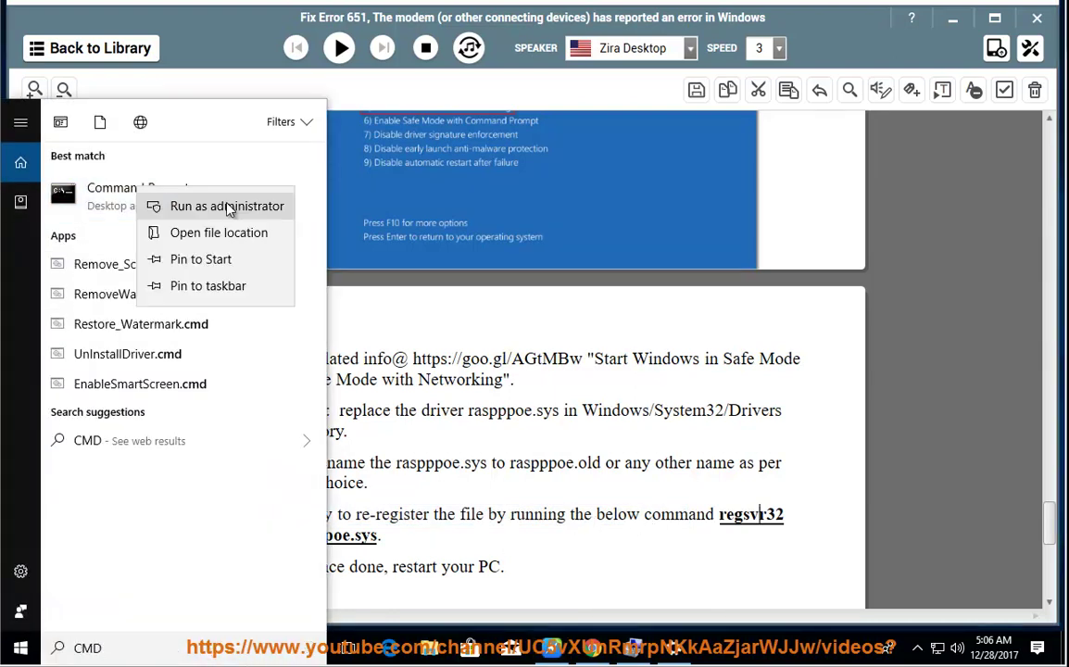
left_click(230, 206)
left_click(447, 431)
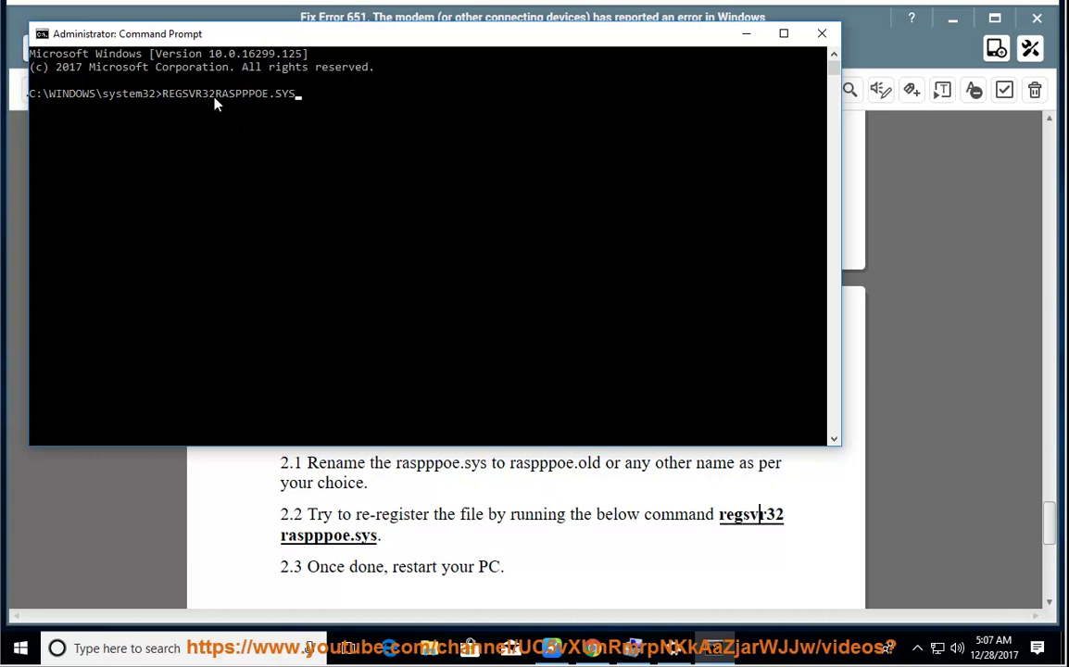
- Separate REGSVR32 and RASPPPOE.SYS with a space in the command at the administrator prompt
key("Left")
key("Left")
key("Left")
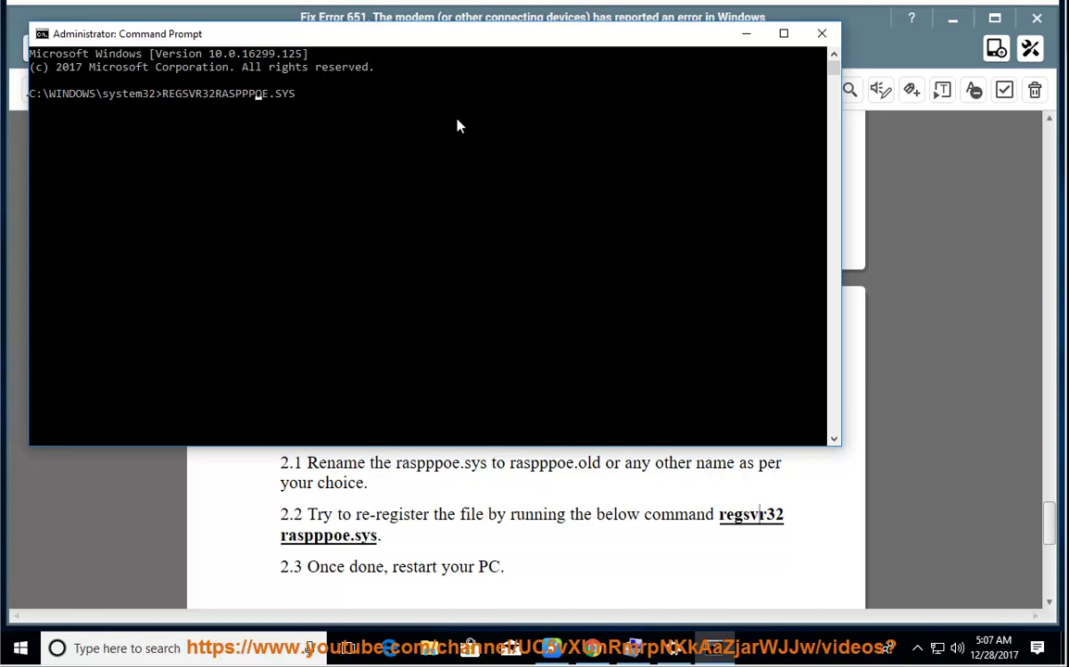